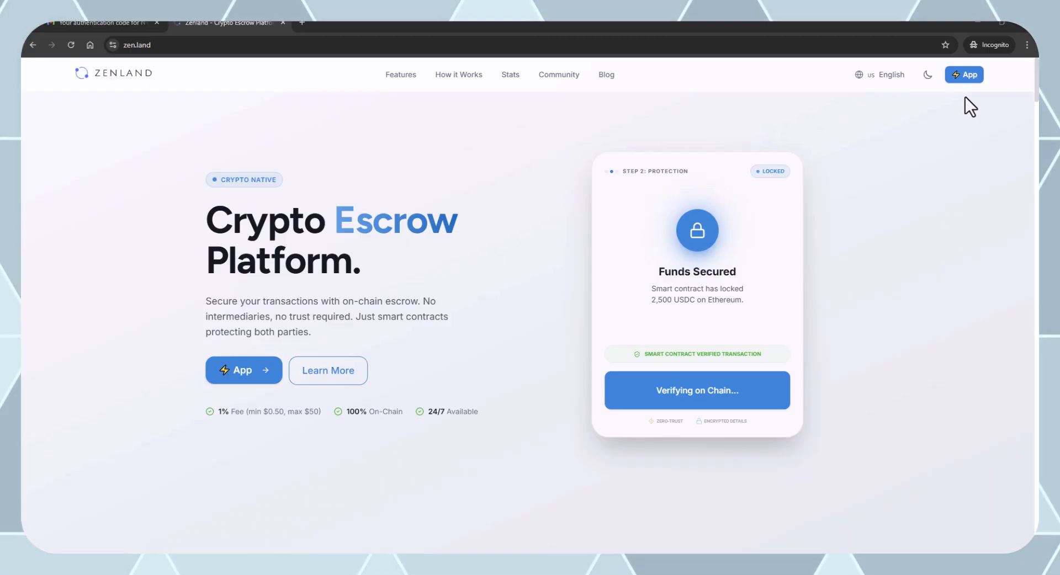
# Open the Zenland app dashboard and bring up the NYKNYC, Base Account and WalletConnect wallet choices.
pyautogui.click(970, 75)
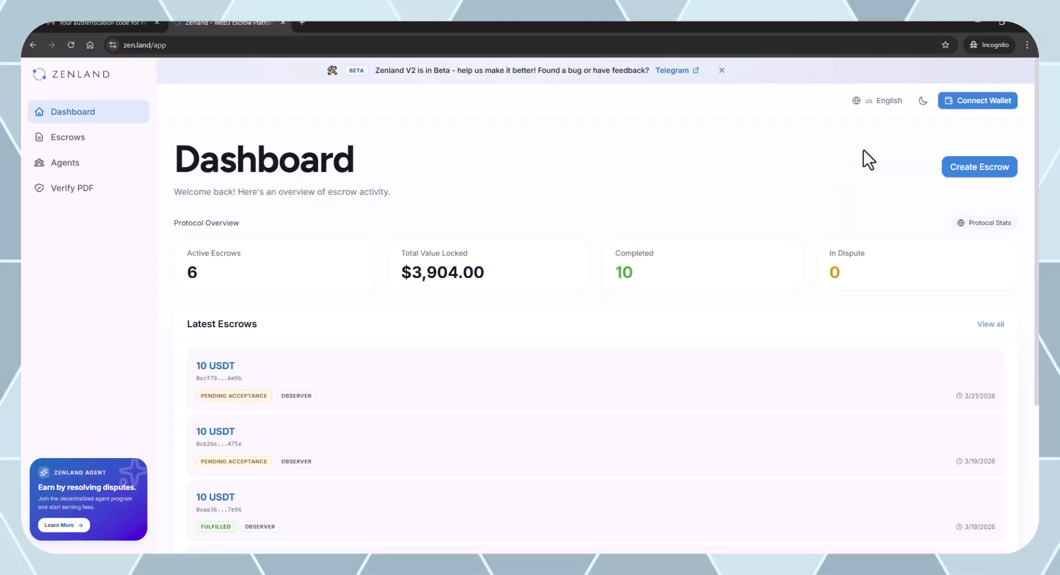
pyautogui.click(959, 101)
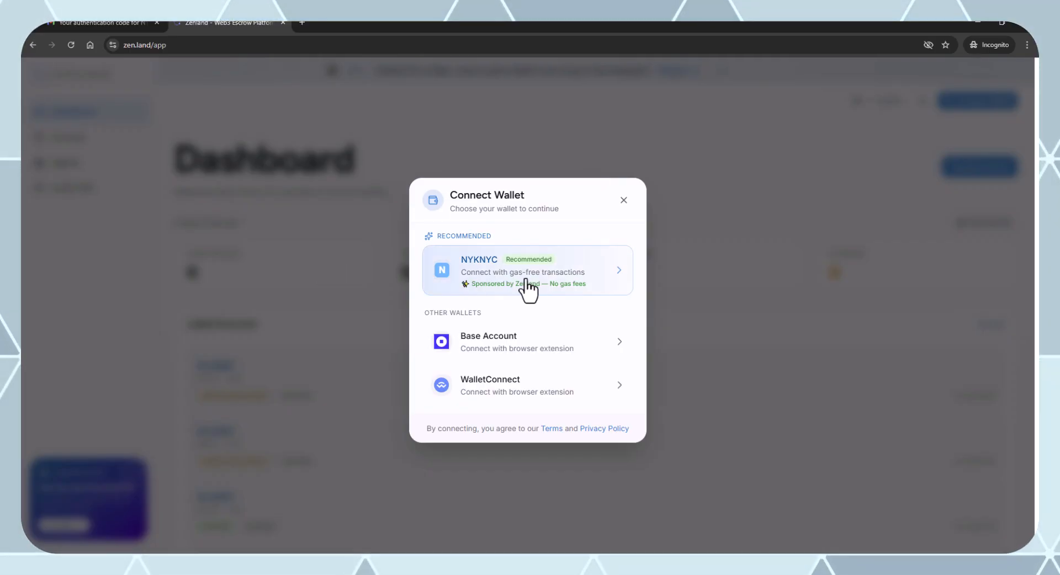
# Choose NYKNYC and request a magic link and sign-in code for the account's email address.
pyautogui.click(486, 279)
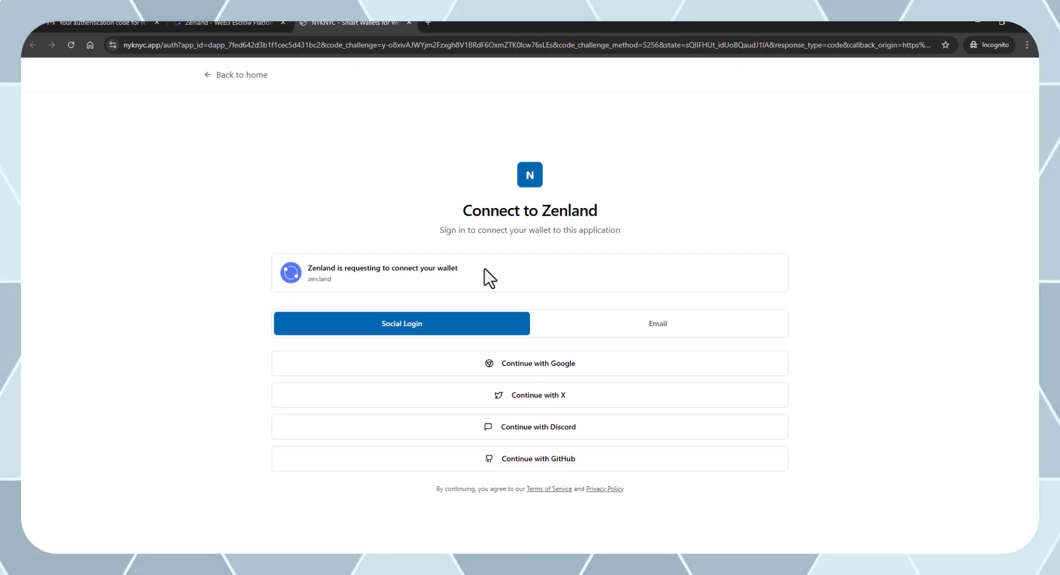
pyautogui.click(665, 323)
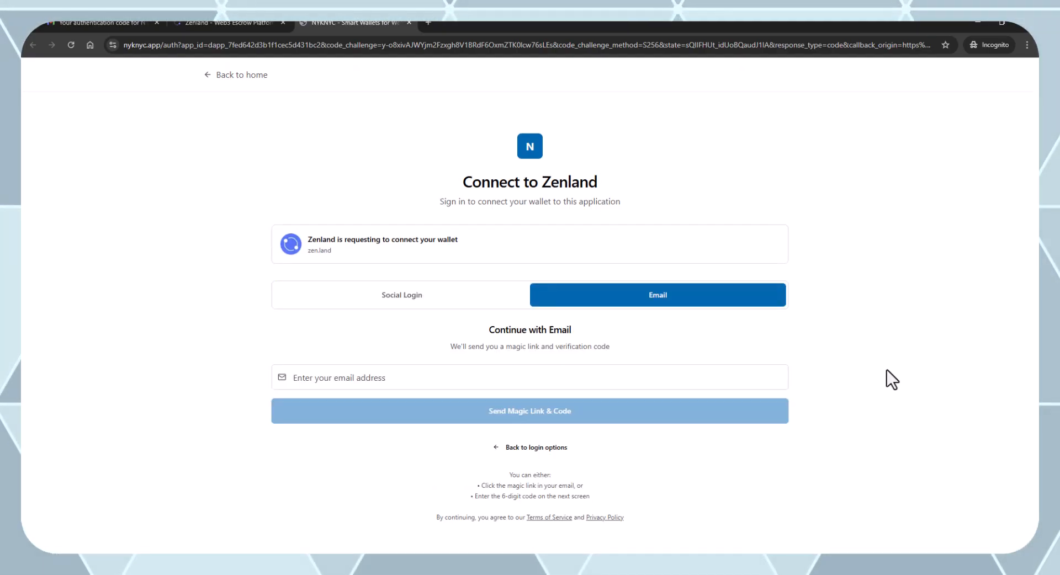
pyautogui.click(426, 377)
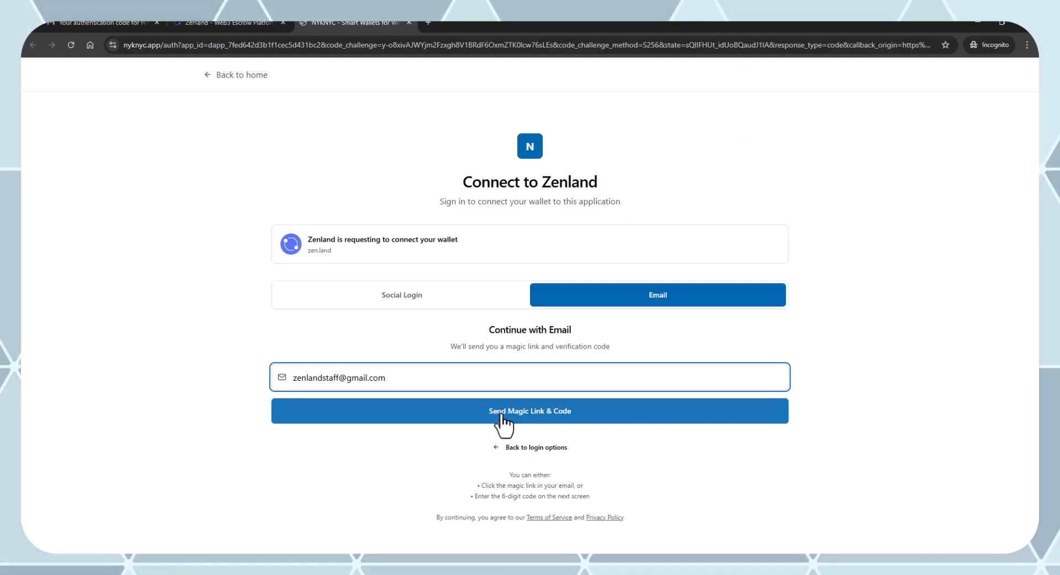
pyautogui.click(504, 413)
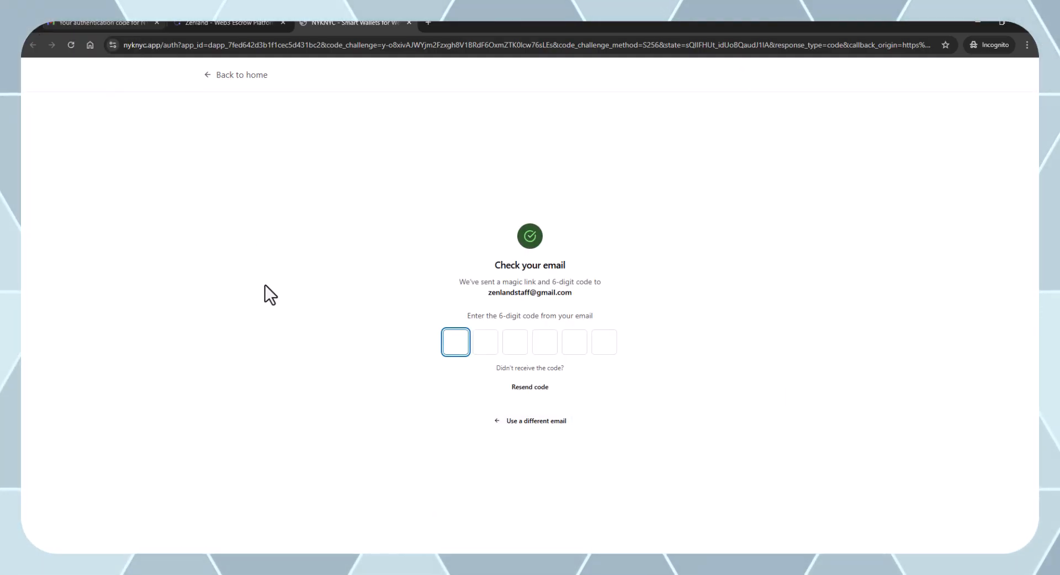
# Copy the six-digit sign-in code from the Gmail message and return to the code page.
pyautogui.click(88, 21)
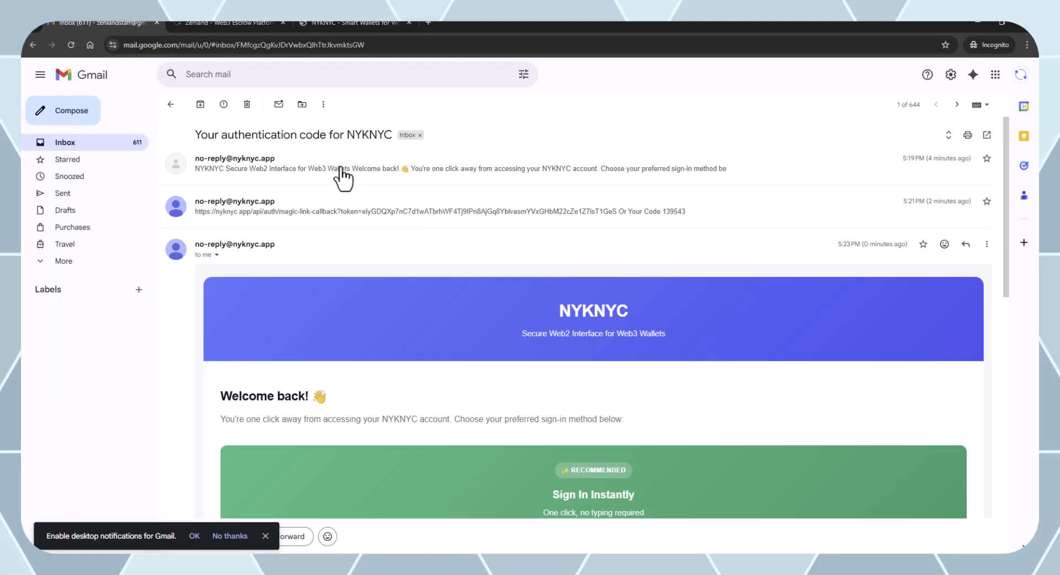
pyautogui.scroll(-8, 616, 484)
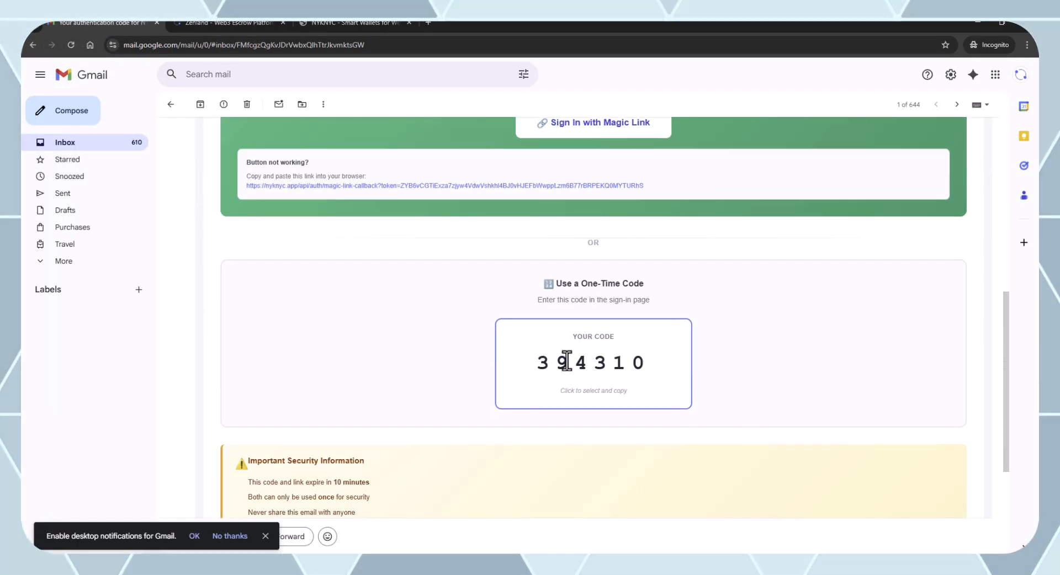
pyautogui.click(561, 359)
pyautogui.hotkey('ctrl', 'c')
pyautogui.click(389, 21)
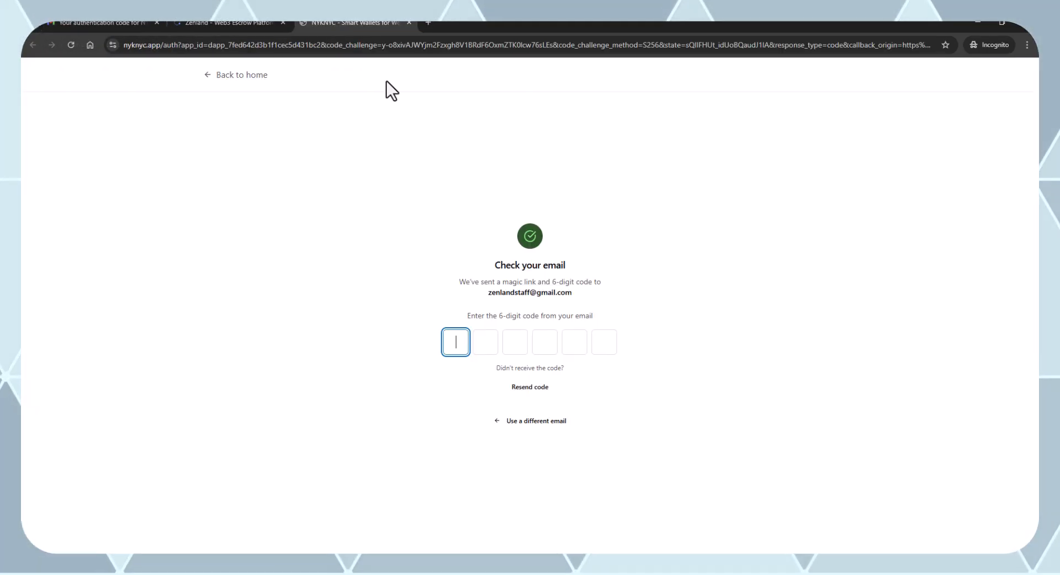
# Paste the emailed code to sign in, then pick Passkey as the first signer for Windows PC.
pyautogui.hotkey('ctrl', 'v')
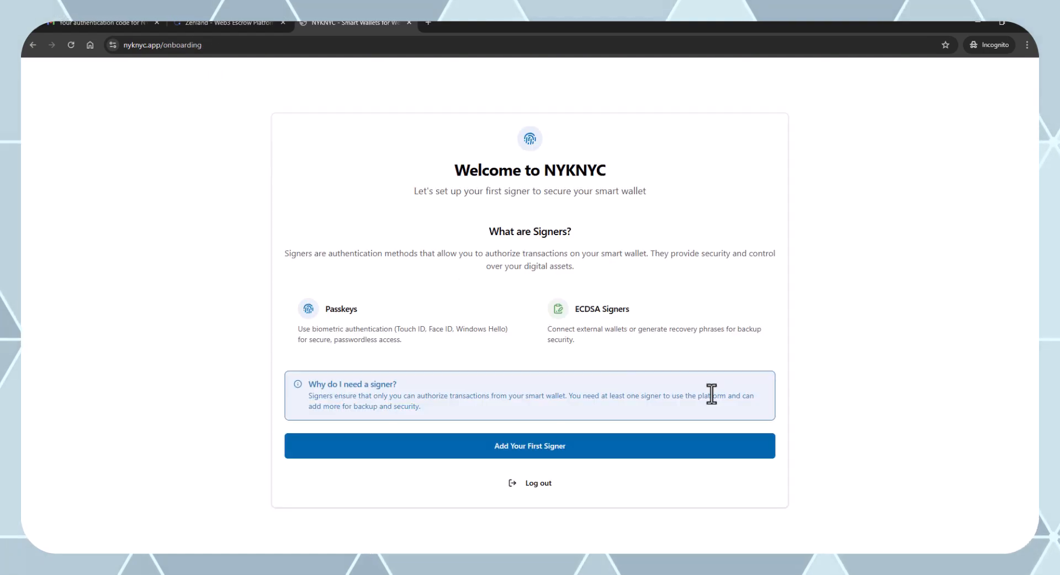
pyautogui.click(559, 446)
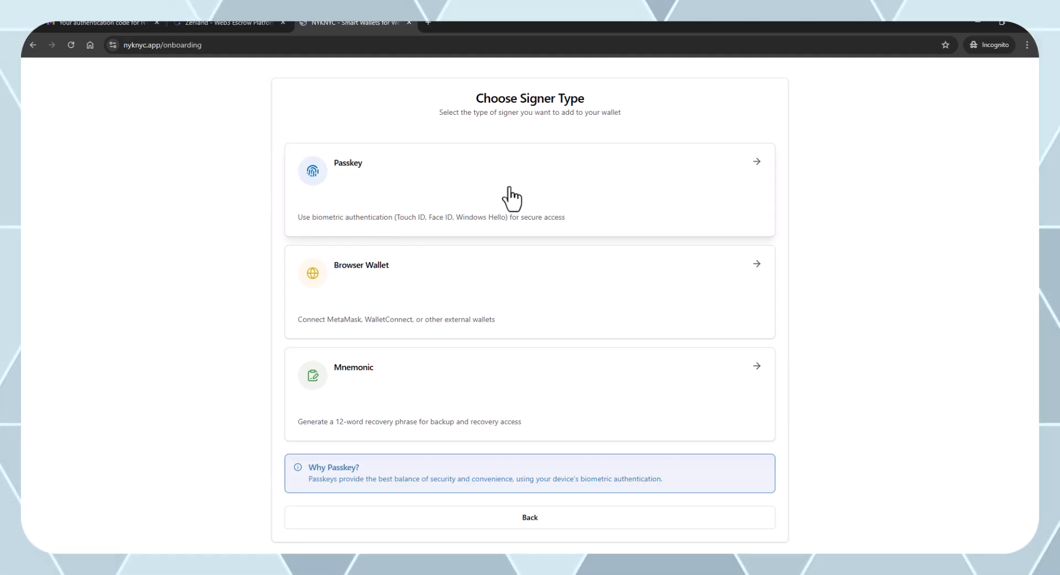
pyautogui.click(483, 176)
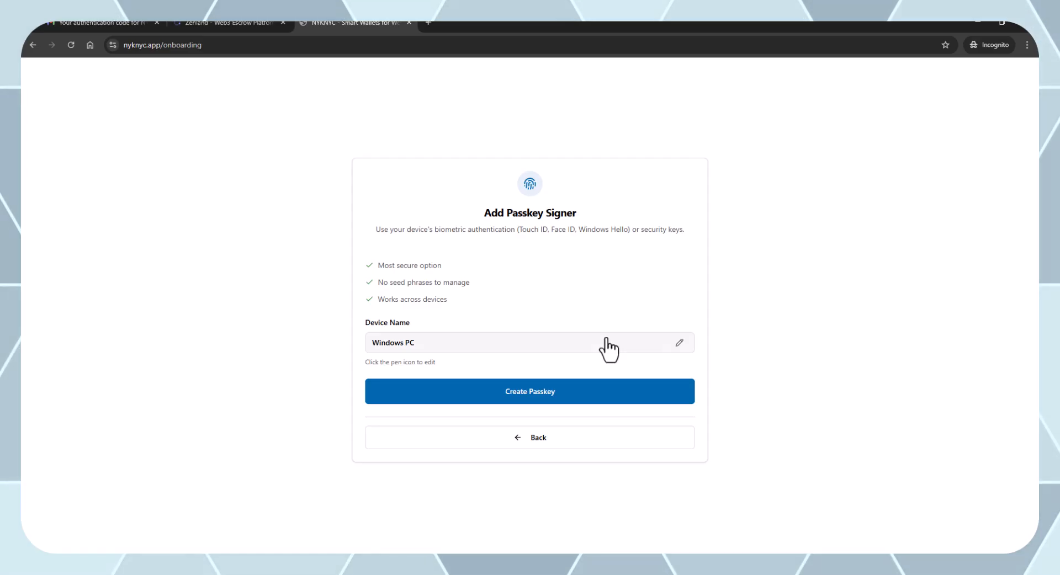
# Create the Windows PC passkey, confirming Chrome's prompts and entering the Windows PIN.
pyautogui.click(547, 393)
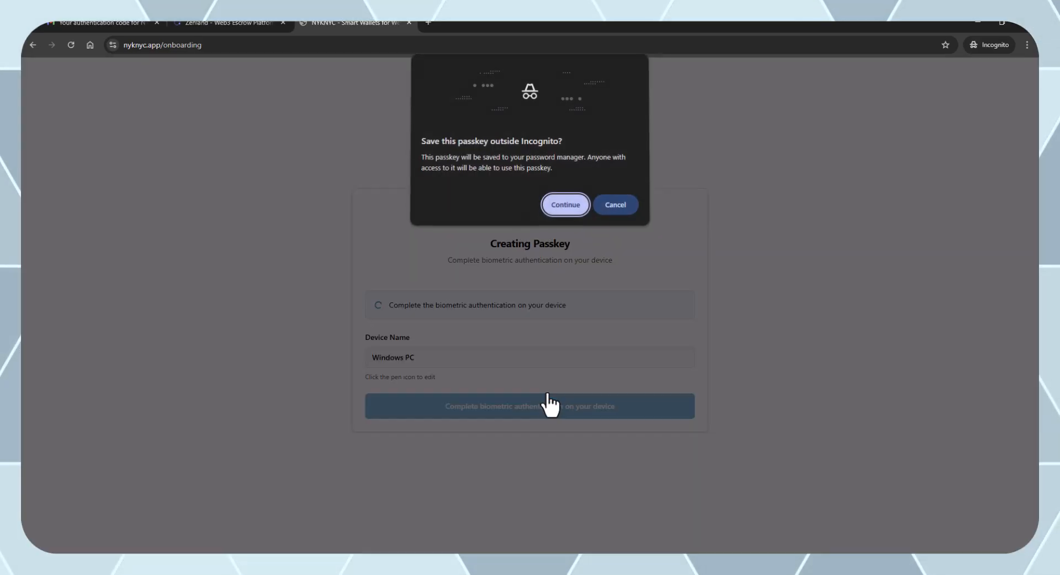
pyautogui.click(568, 203)
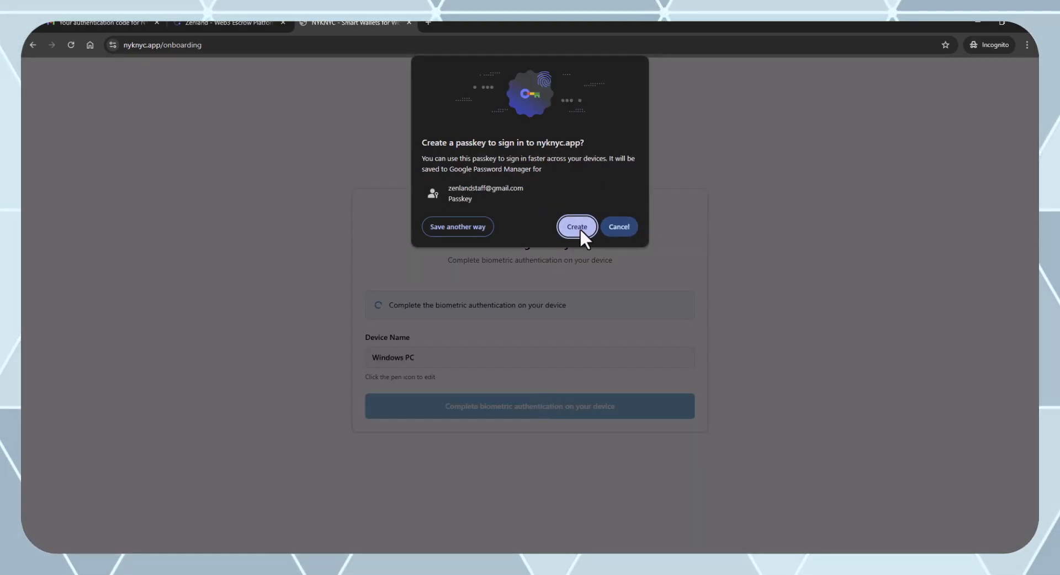
pyautogui.click(577, 227)
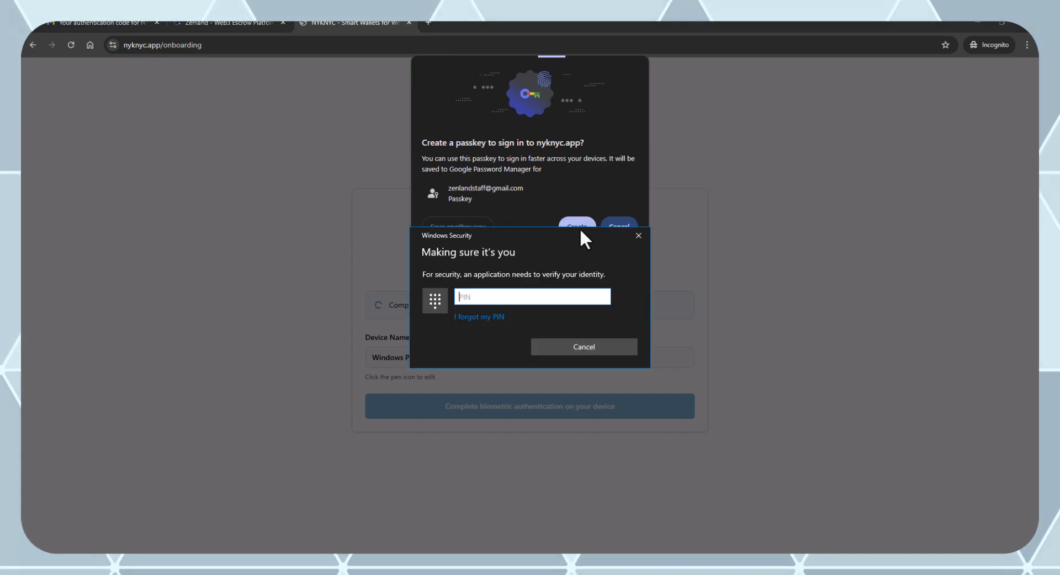
pyautogui.write('••••')
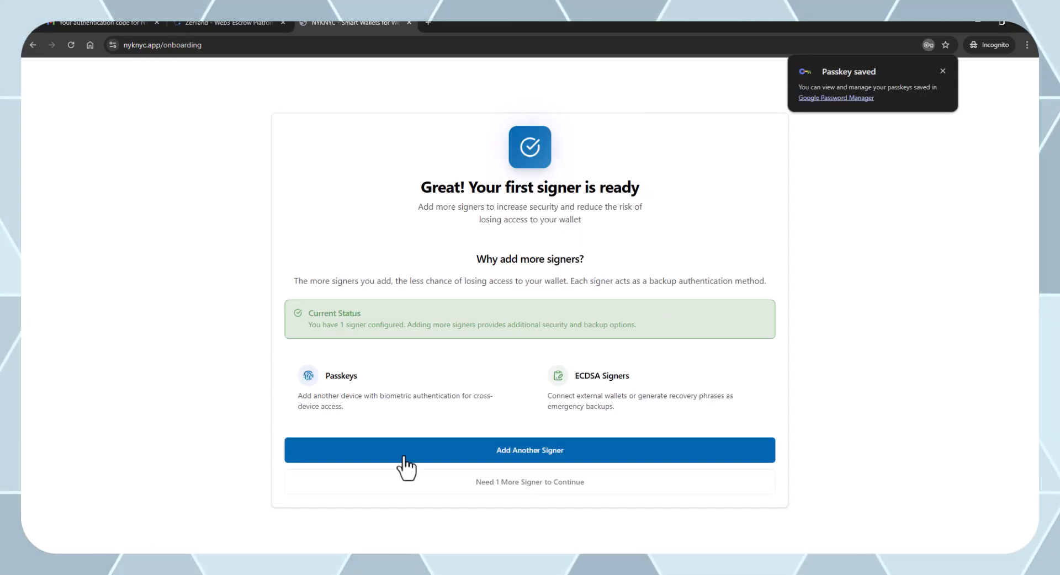
# Add a second signer of the Mnemonic type and generate its 12-word recovery phrase.
pyautogui.click(505, 452)
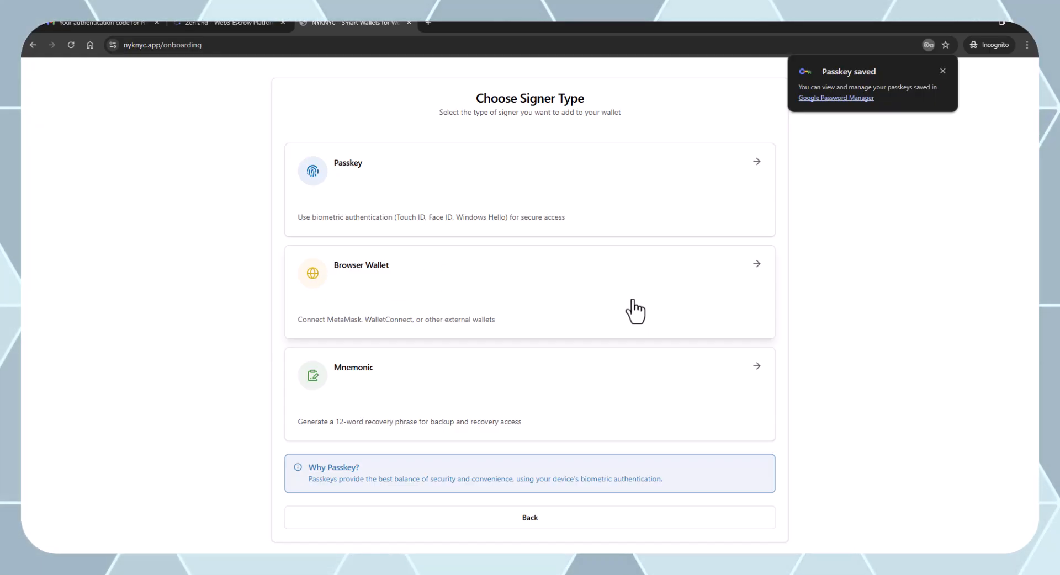
pyautogui.click(458, 298)
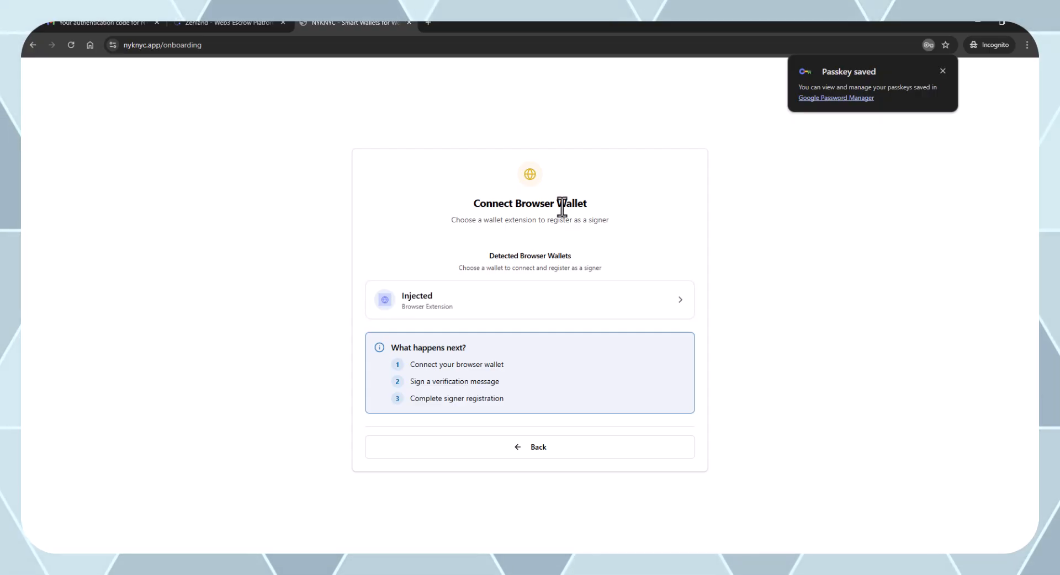
pyautogui.click(516, 449)
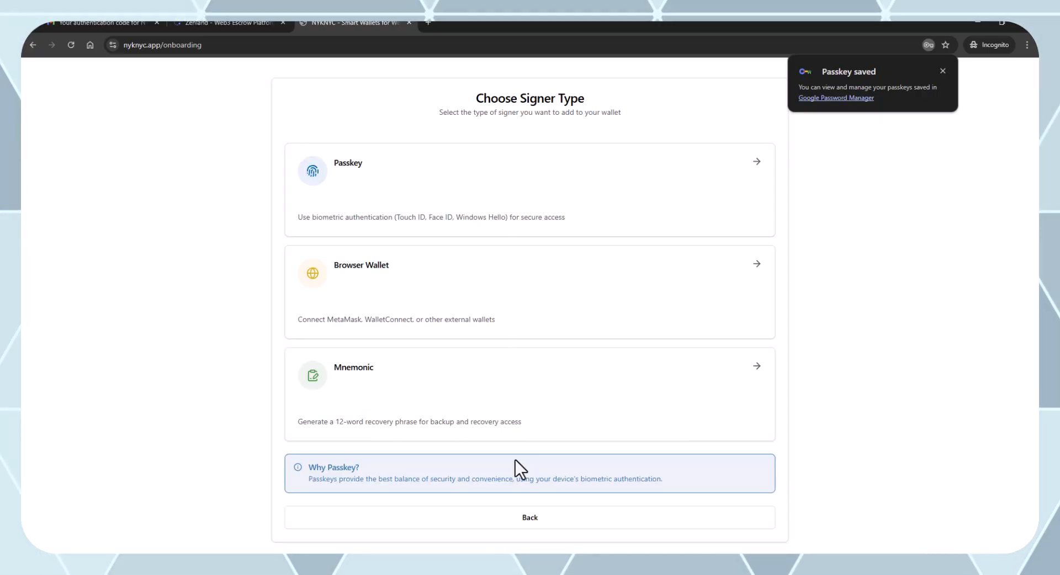
pyautogui.click(538, 384)
pyautogui.click(562, 411)
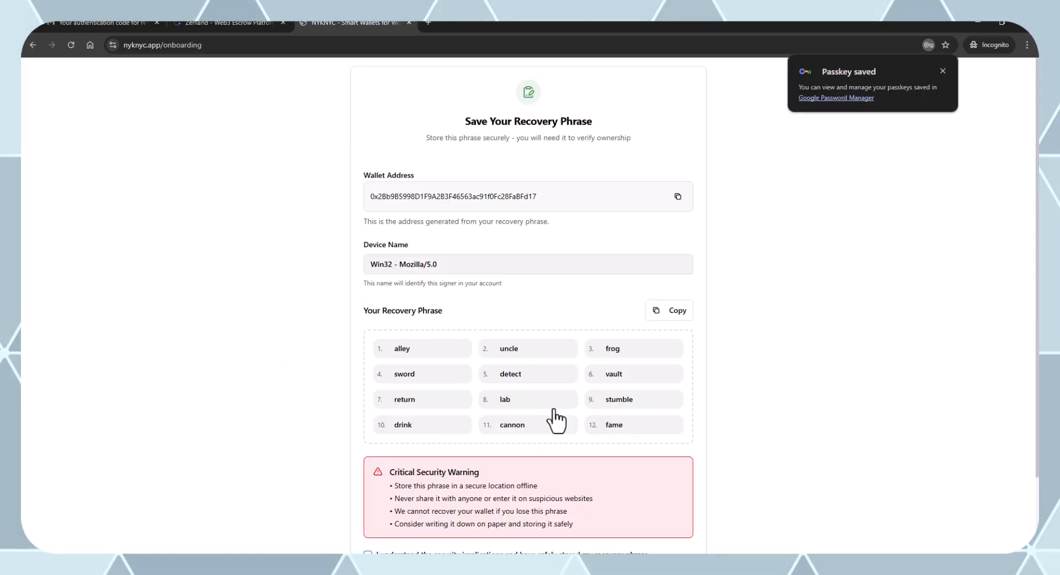
# Copy the recovery phrase into Notepad++ and tick the safe-storage acknowledgement.
pyautogui.click(684, 313)
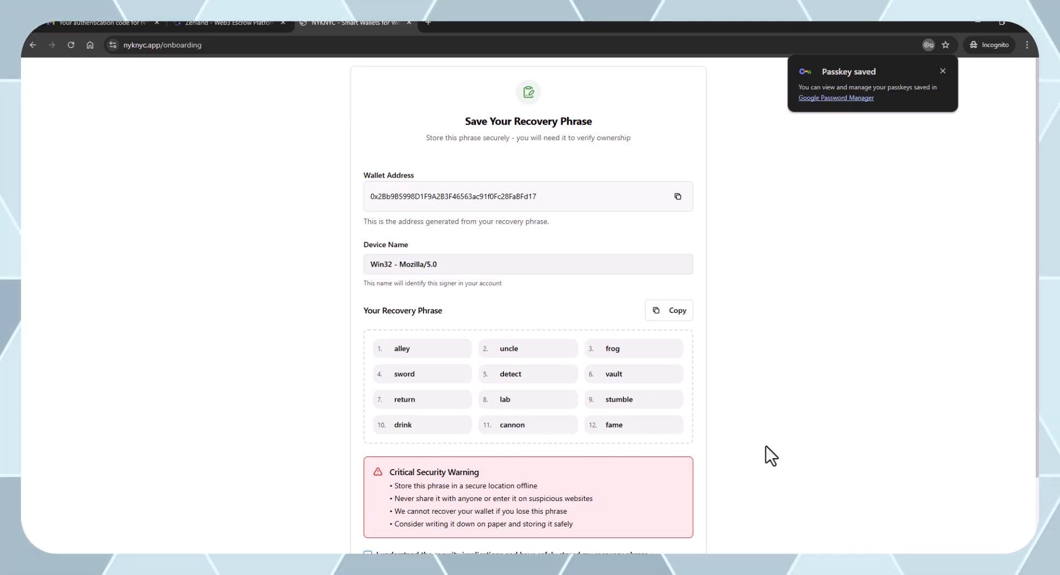
pyautogui.scroll(-2, 720, 448)
pyautogui.click(368, 453)
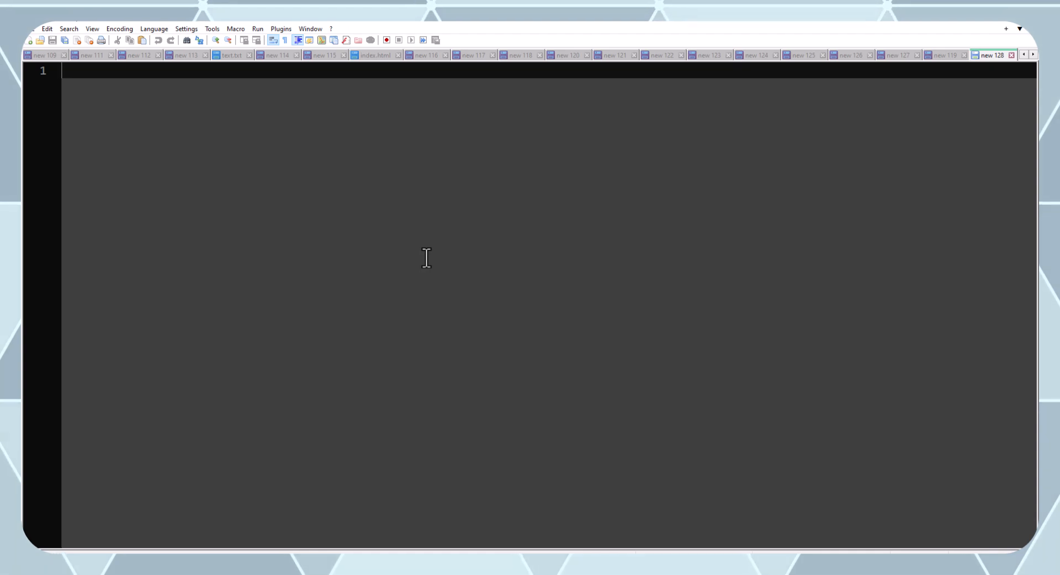
pyautogui.hotkey('ctrl', 'v')
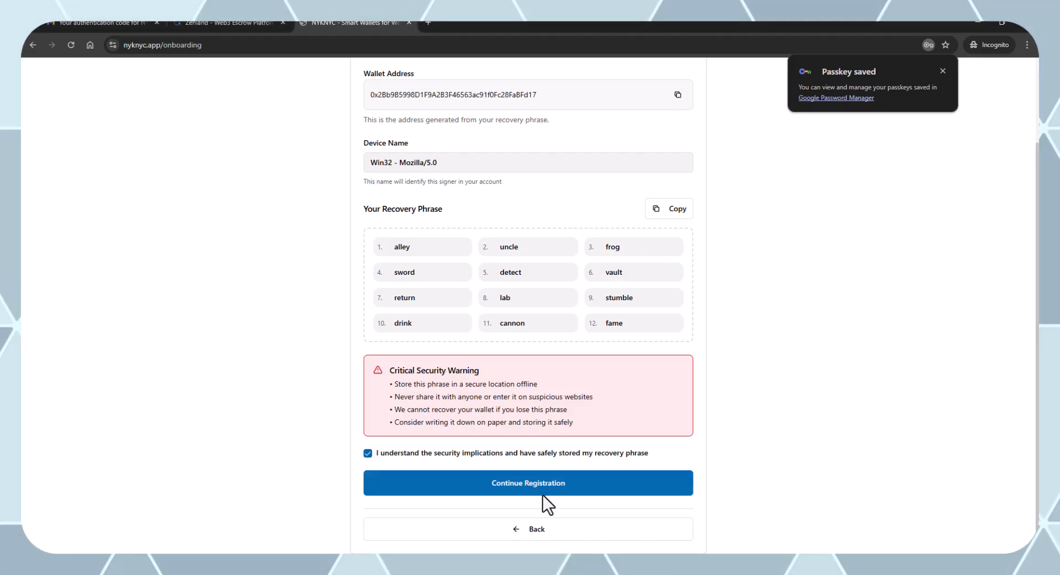
# Verify the pasted recovery phrase and sign and register it as a signer.
pyautogui.click(542, 493)
pyautogui.click(512, 353)
pyautogui.hotkey('ctrl', 'v')
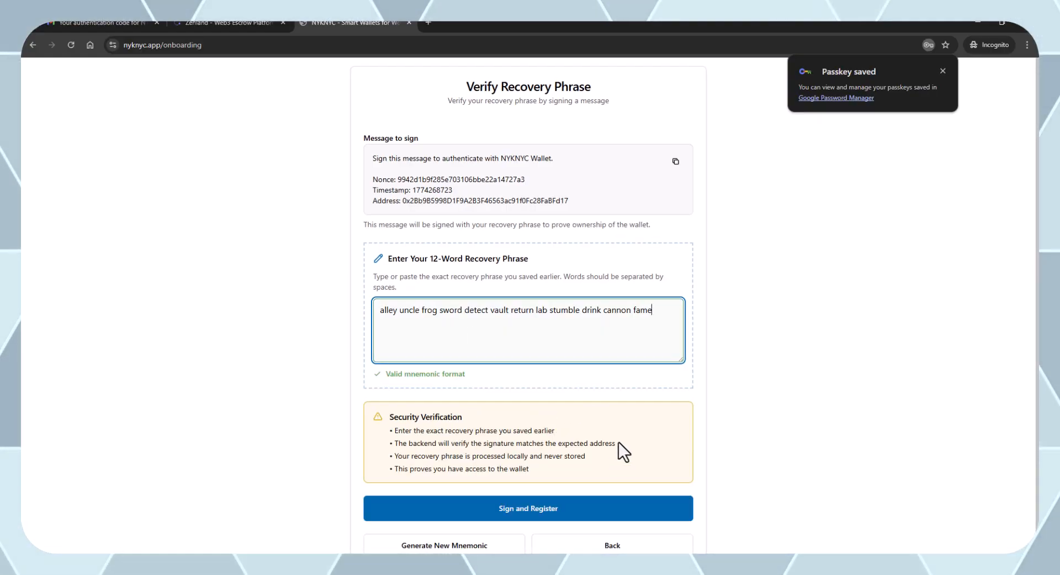
pyautogui.scroll(-1, 618, 442)
pyautogui.click(515, 440)
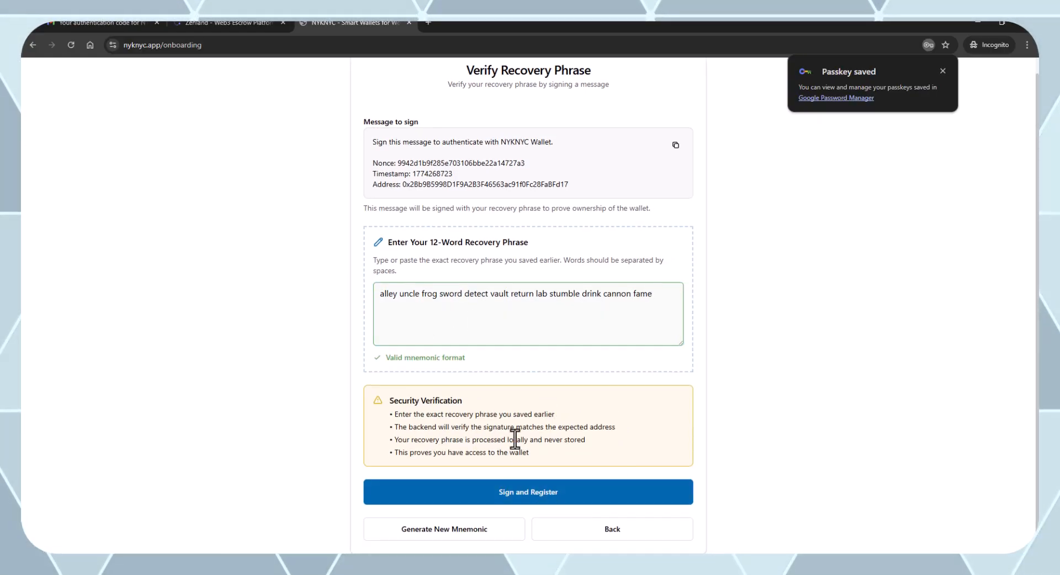
pyautogui.click(523, 493)
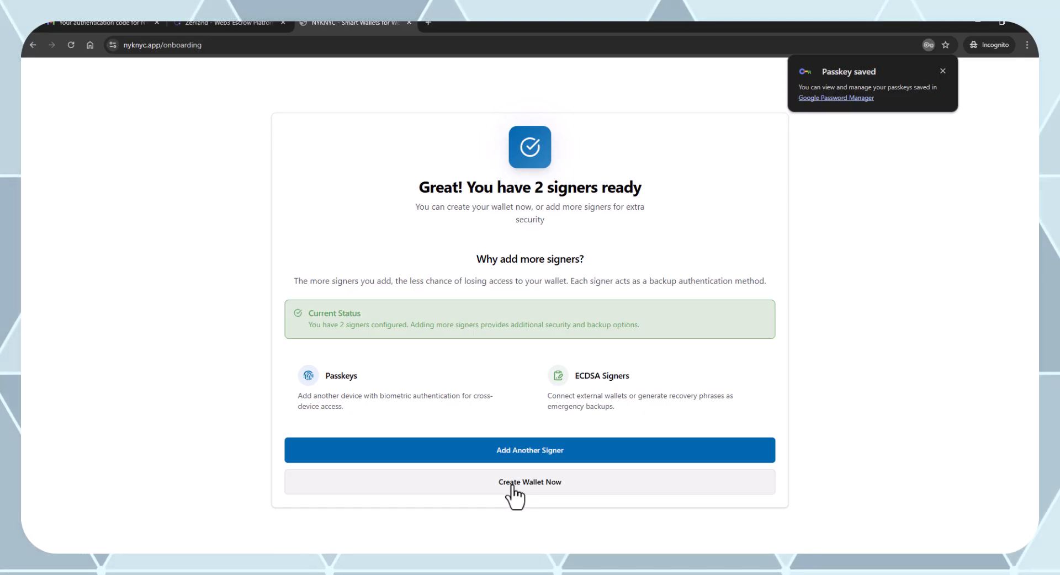
# Create Wallet 1 at the predicted address, secured by both signers.
pyautogui.click(515, 493)
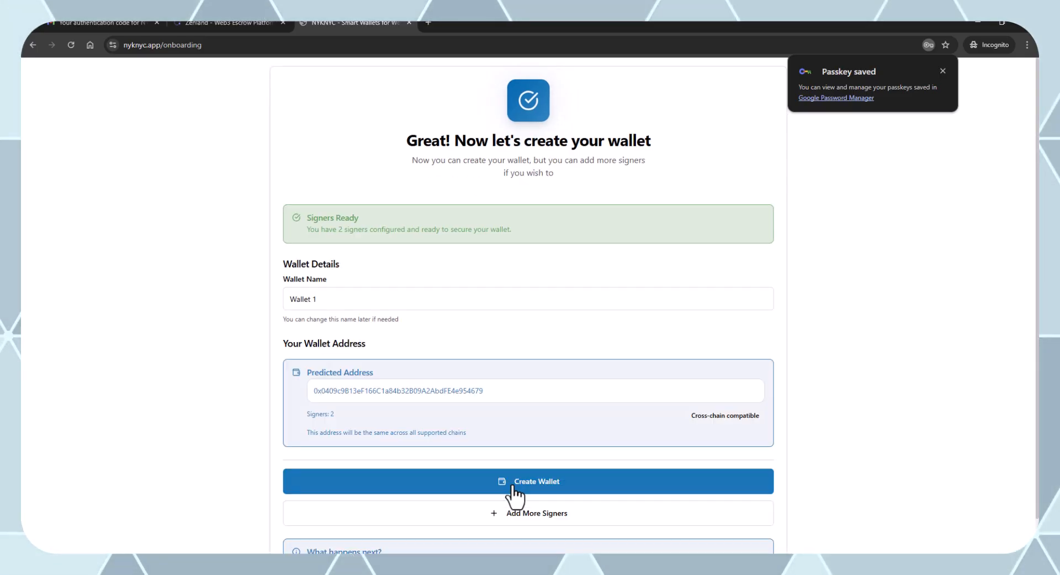
pyautogui.doubleClick(430, 391)
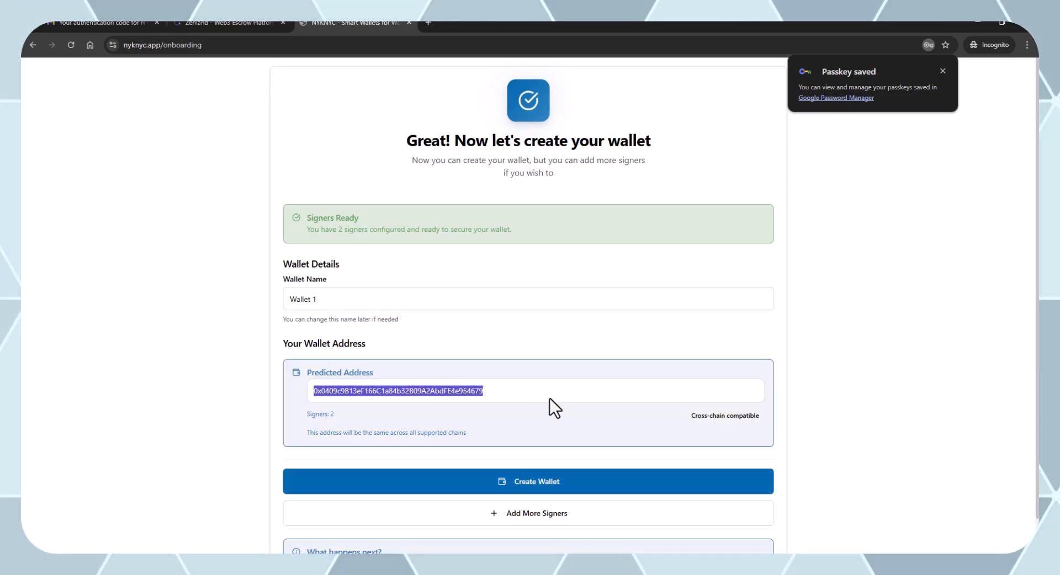
pyautogui.click(578, 423)
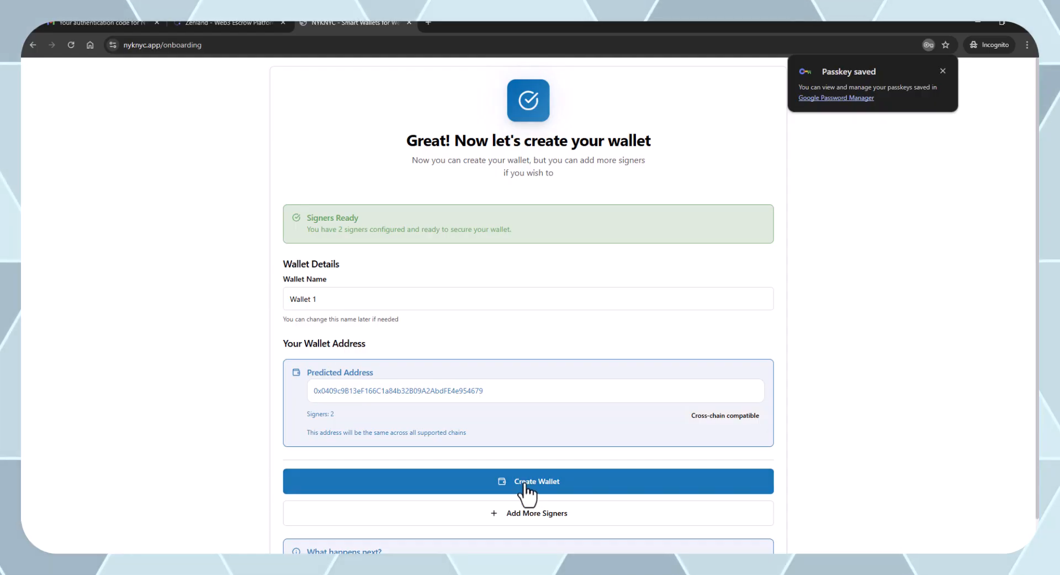
pyautogui.scroll(-1, 529, 483)
pyautogui.click(537, 442)
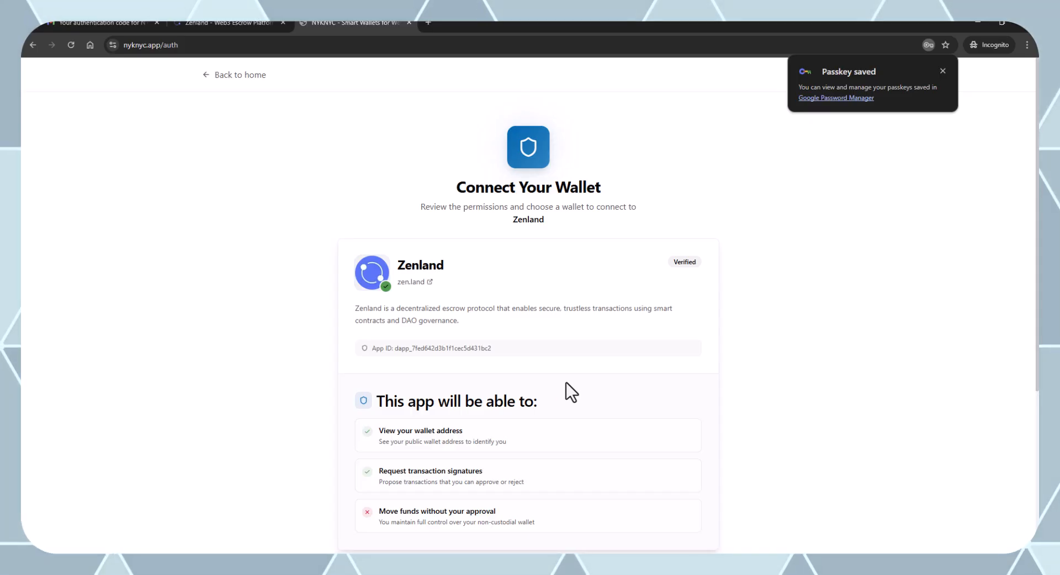
# Keep Wallet 1 selected and approve its connection to Zenland.
pyautogui.scroll(-3, 598, 459)
pyautogui.scroll(-2, 618, 447)
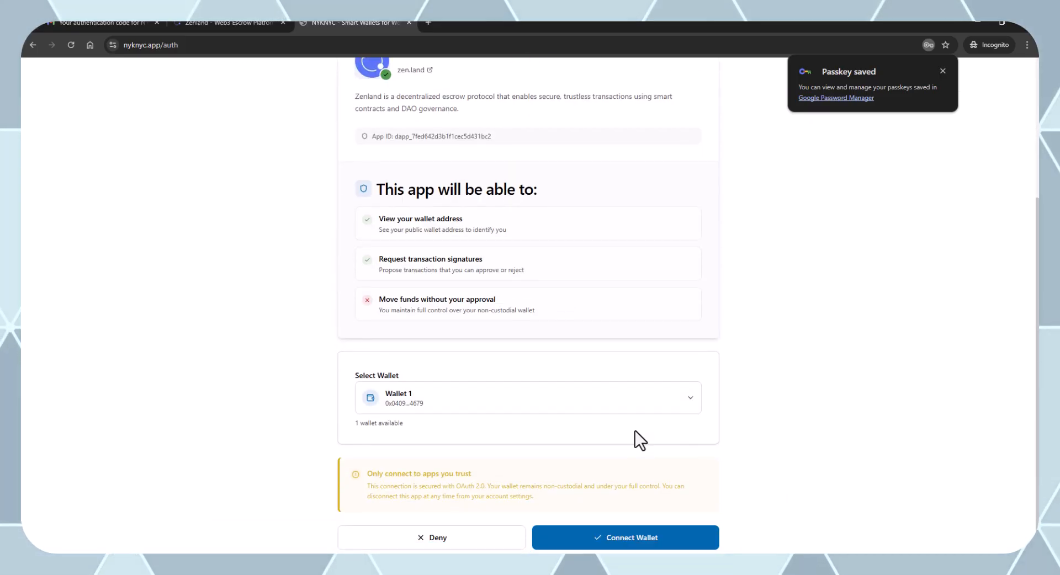
pyautogui.click(510, 356)
pyautogui.click(510, 356)
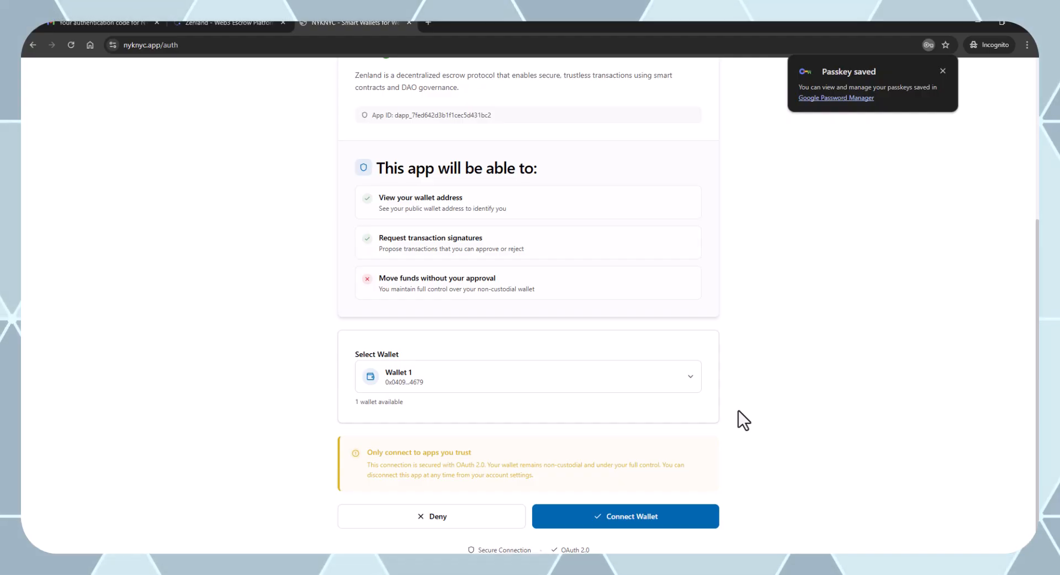
pyautogui.scroll(5, 738, 410)
pyautogui.scroll(-5, 738, 411)
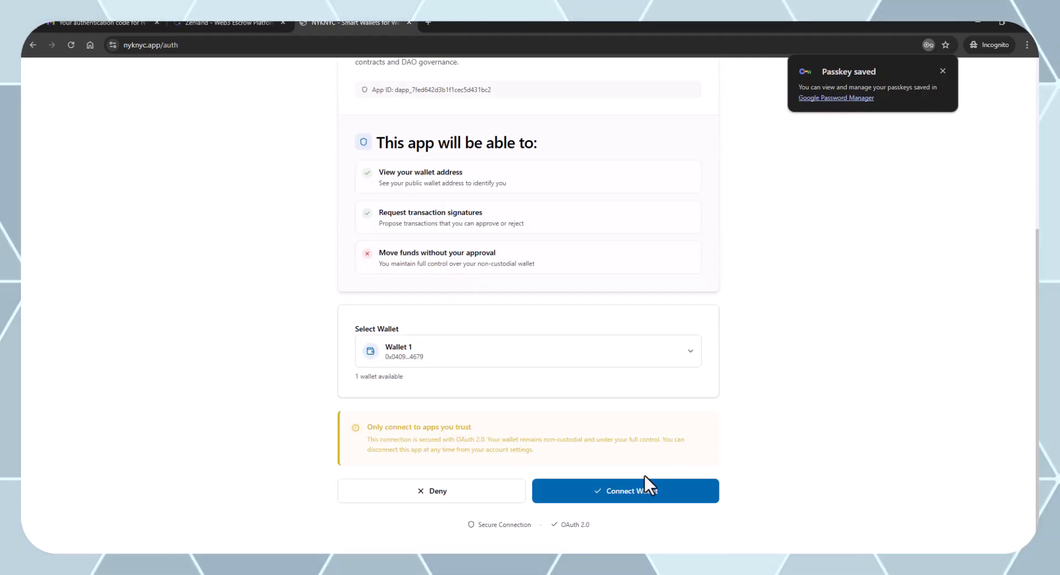
pyautogui.click(627, 493)
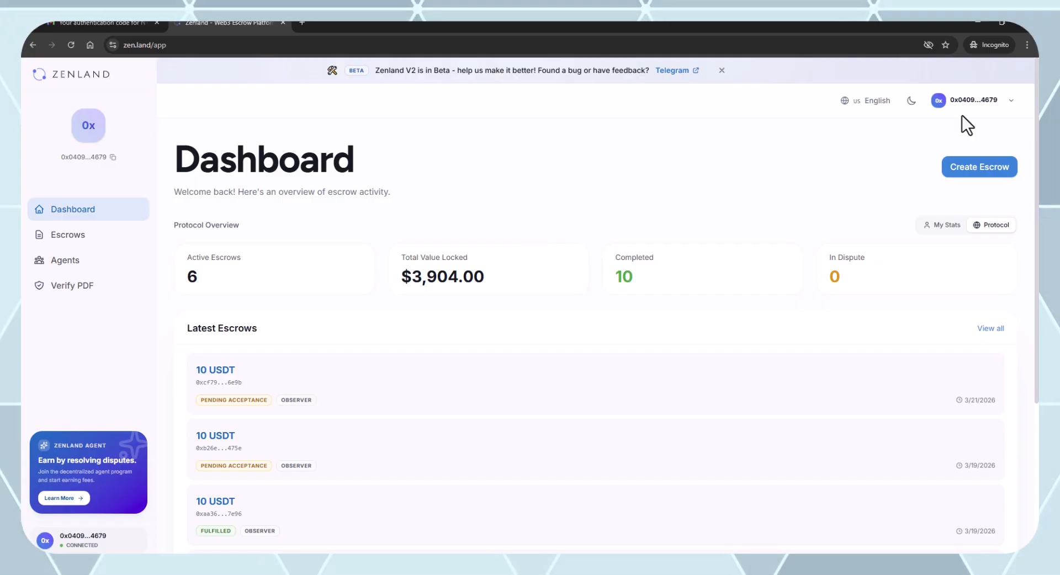
# Check the wallet account options, then start a new escrow from the dashboard.
pyautogui.click(979, 103)
pyautogui.click(870, 131)
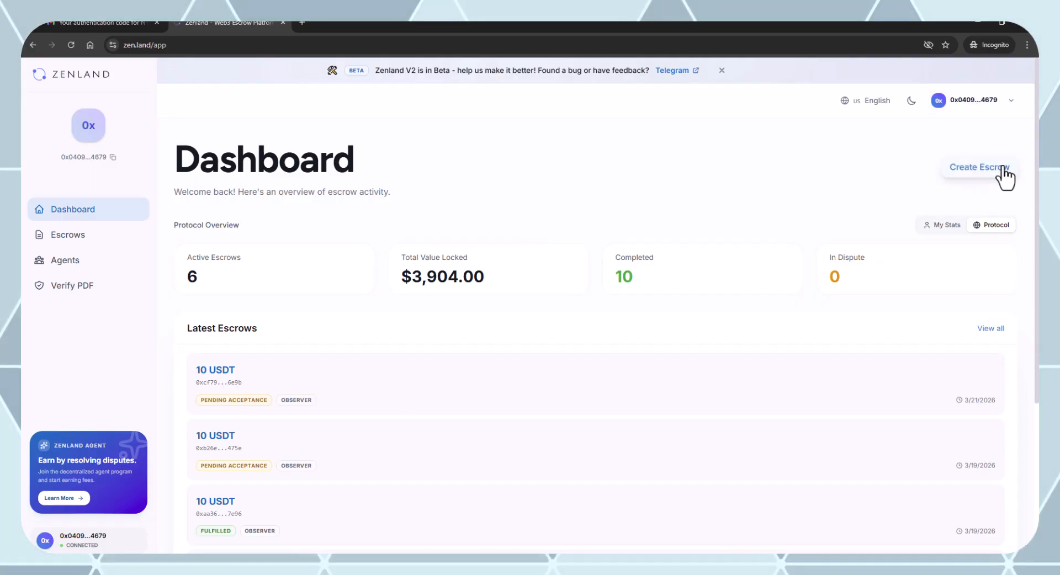
pyautogui.click(981, 169)
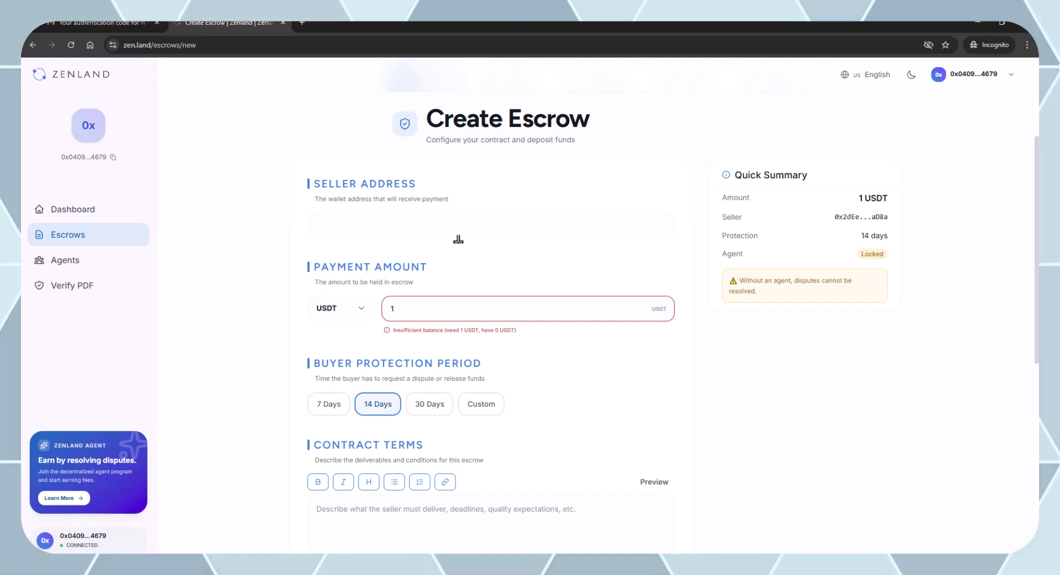
# Copy the connected wallet address and reload the blank Create New Escrow form.
pyautogui.click(1003, 81)
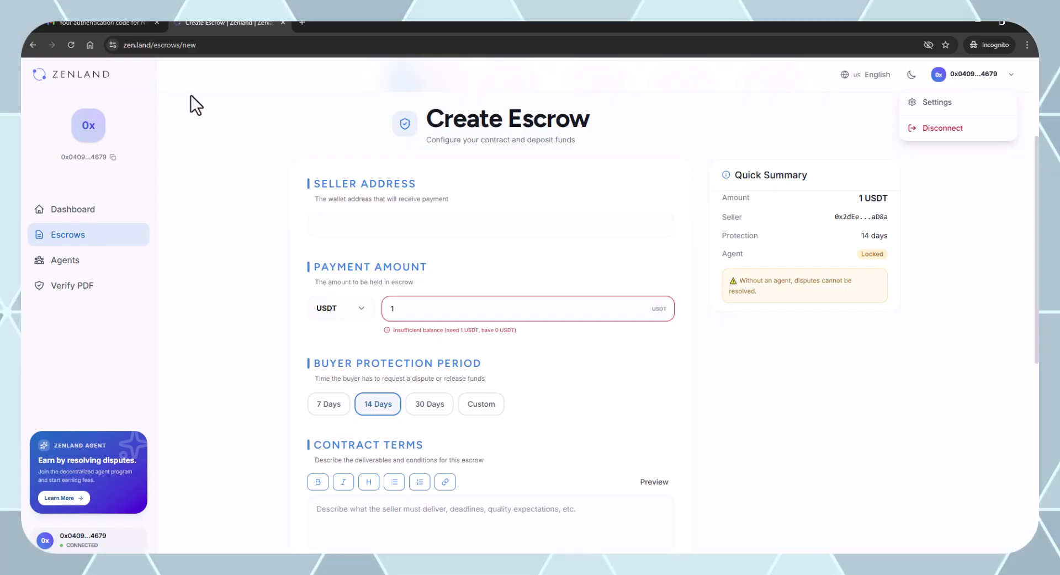
pyautogui.click(113, 158)
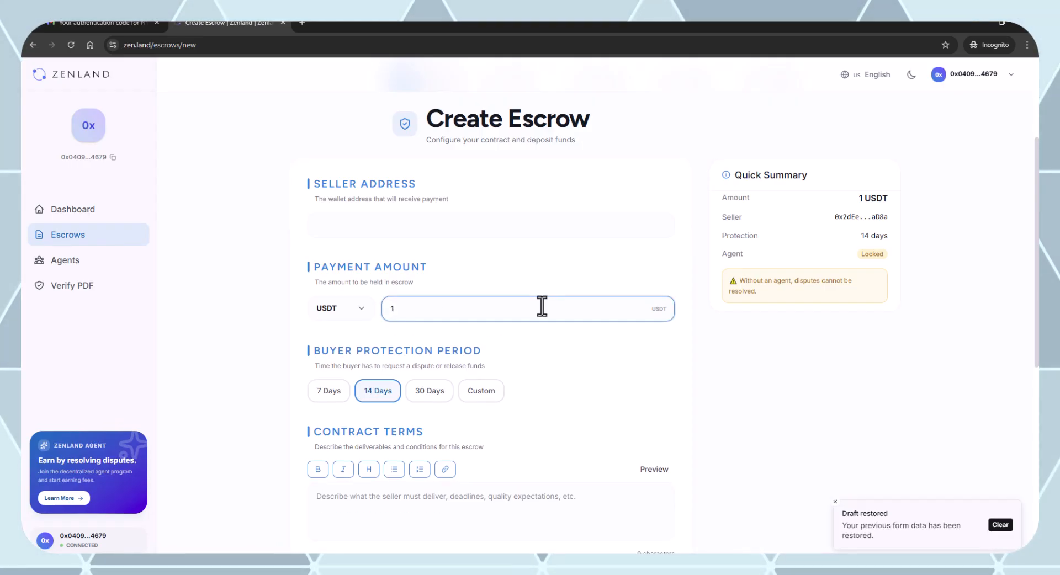
pyautogui.write('5')
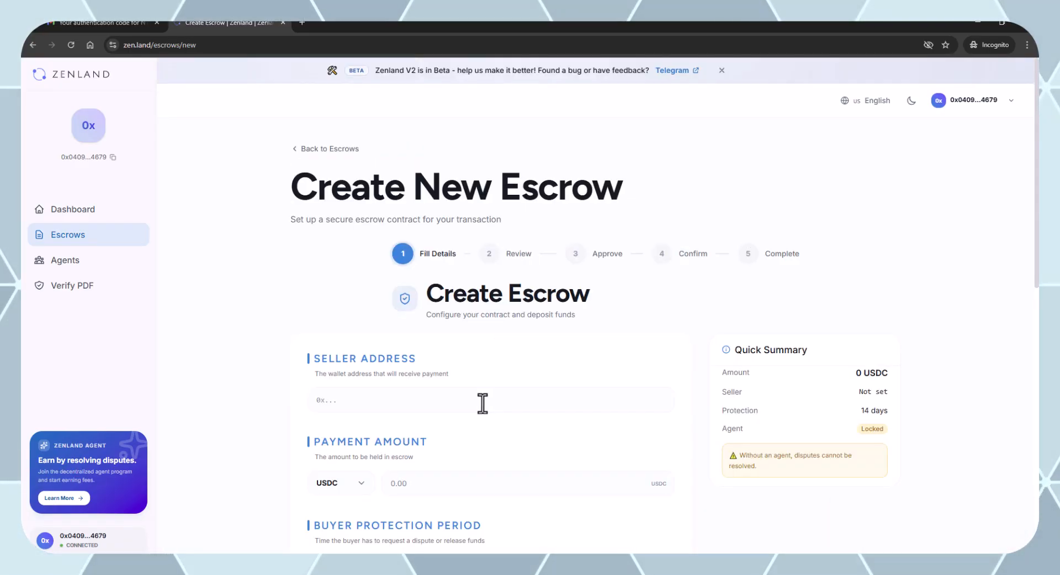
# Paste the seller's wallet address into the Seller Address field.
pyautogui.click(483, 403)
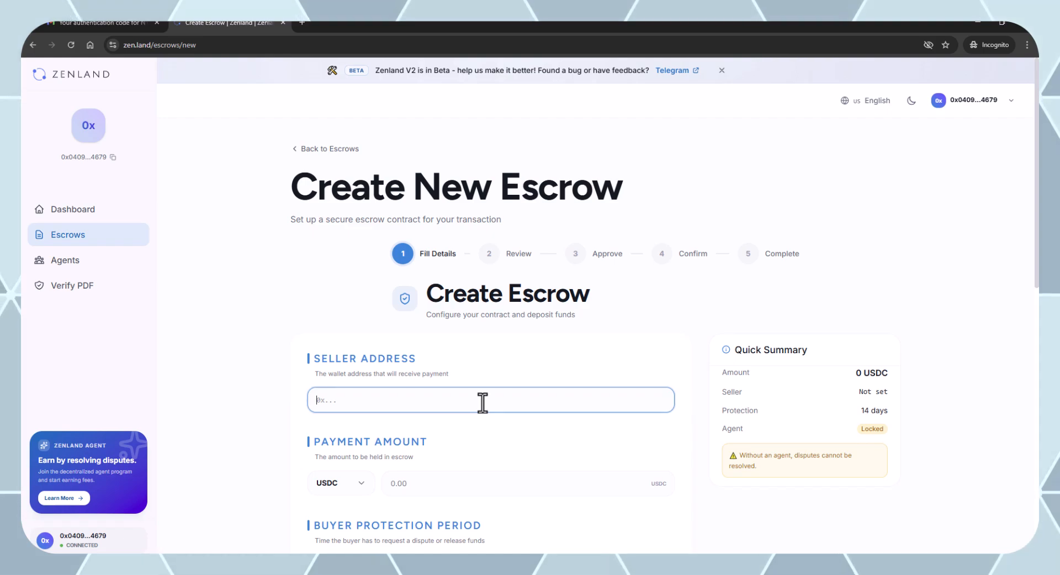
pyautogui.hotkey('ctrl', 'v')
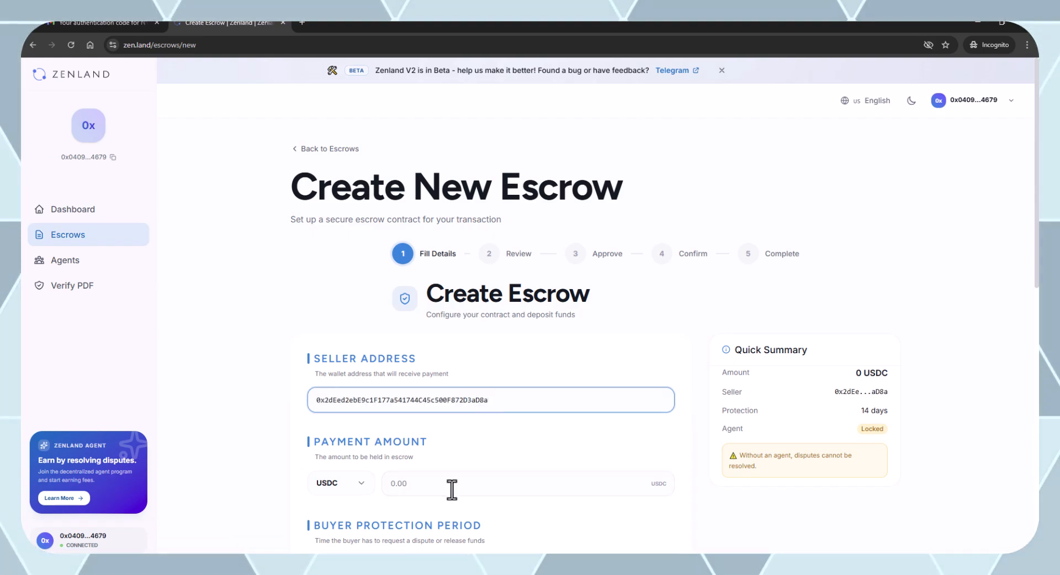
pyautogui.scroll(-3, 451, 489)
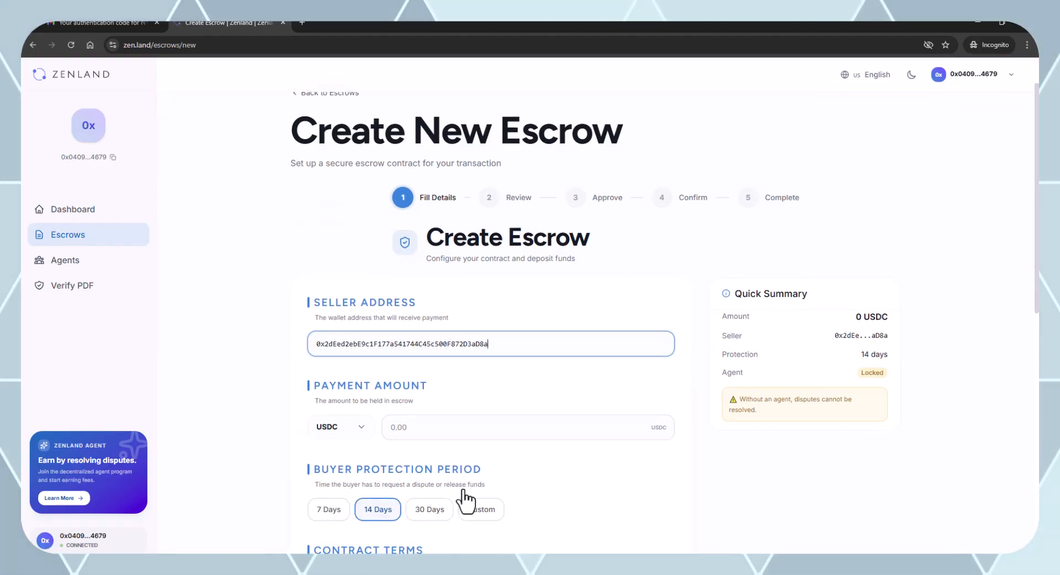
# Set the payment amount to 10 USDT, keeping the 14-day buyer protection period.
pyautogui.click(489, 303)
pyautogui.write('10')
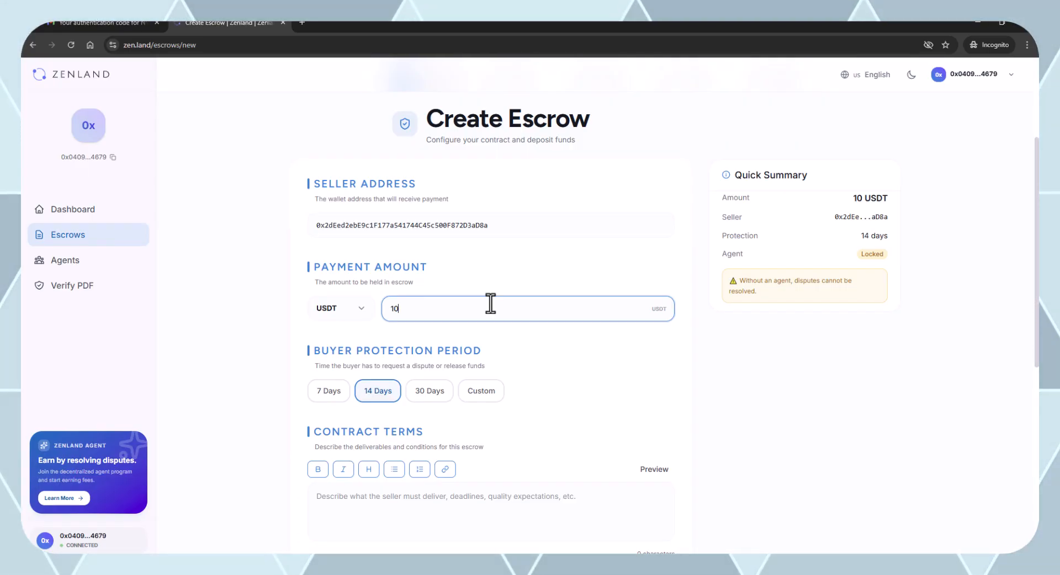
pyautogui.scroll(-3, 599, 412)
pyautogui.scroll(2, 544, 312)
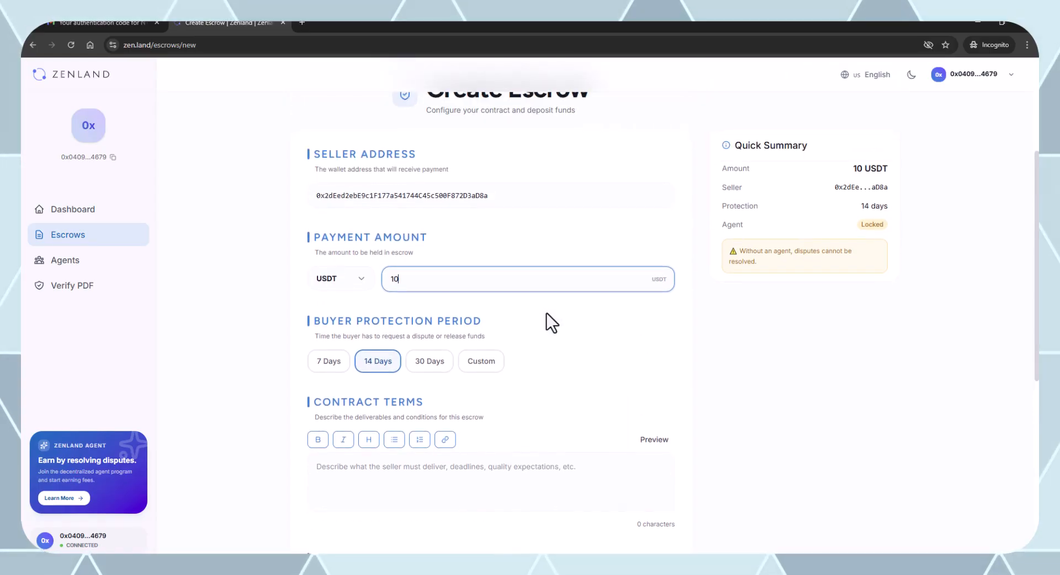
pyautogui.scroll(-2, 546, 322)
pyautogui.scroll(-3, 552, 397)
pyautogui.click(421, 296)
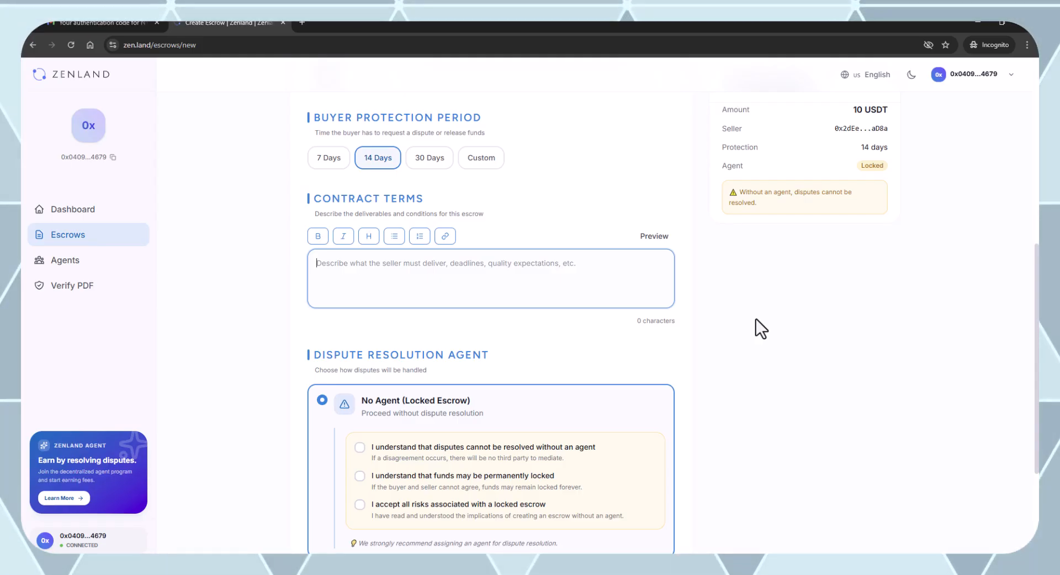
# Write terms 'Purchase of example.com domain.' with numbered conditions: namecheap transfer, then release after verification.
pyautogui.write('Purchase of example.com domain.')
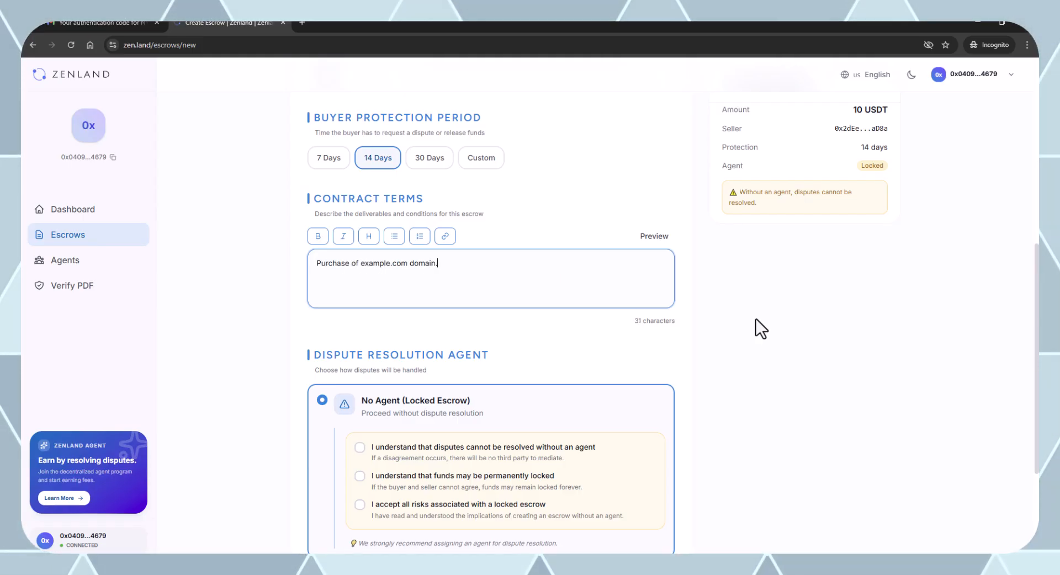
pyautogui.click(420, 236)
pyautogui.write('Seller needs to transfer domain to my namecheap account ')
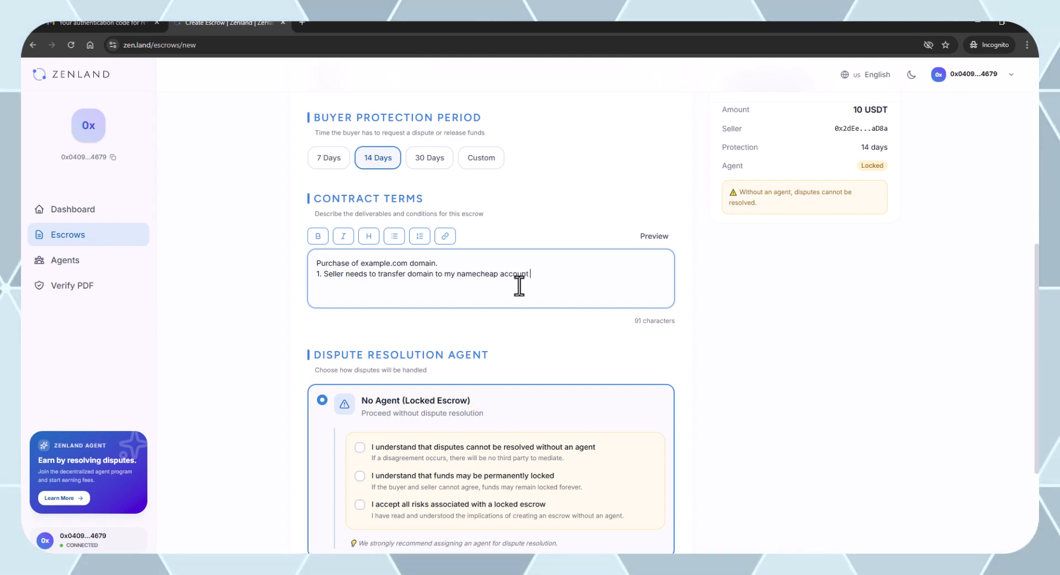
pyautogui.write('(specify ID12345')
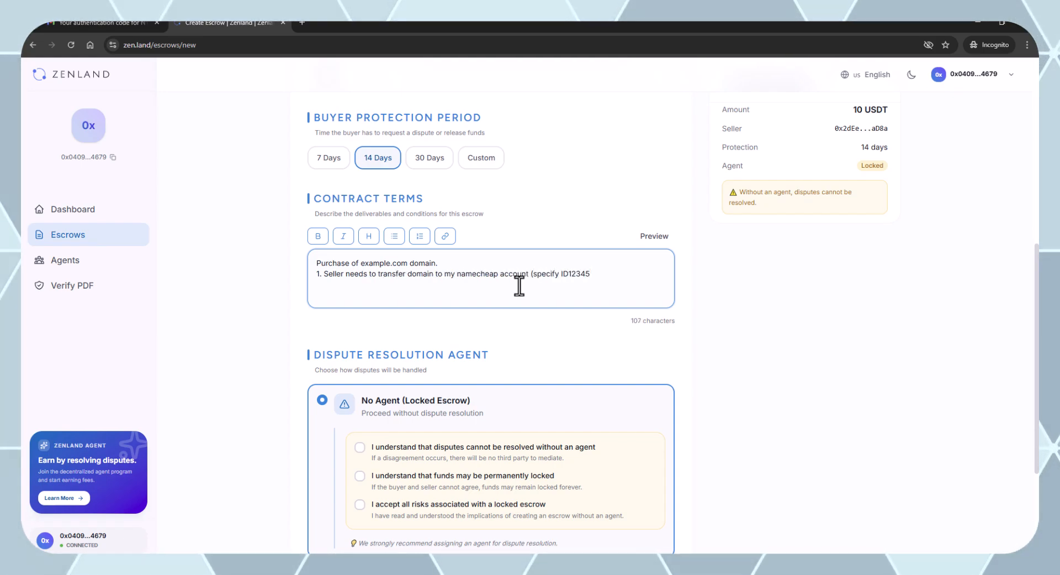
pyautogui.write(') 2. Once the domain hits my account ')
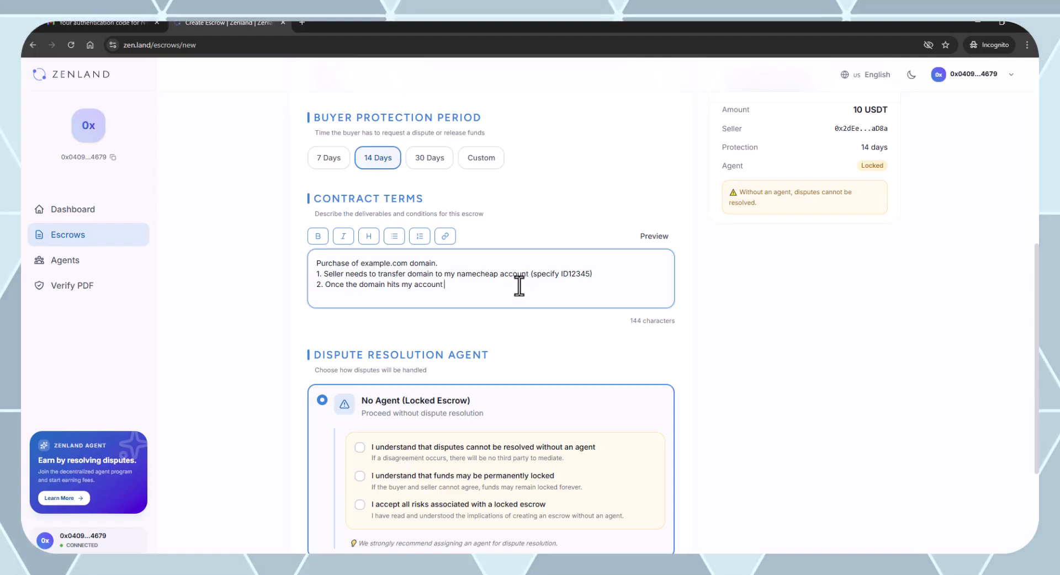
pyautogui.write('and I will be able verify it, I will release the funds')
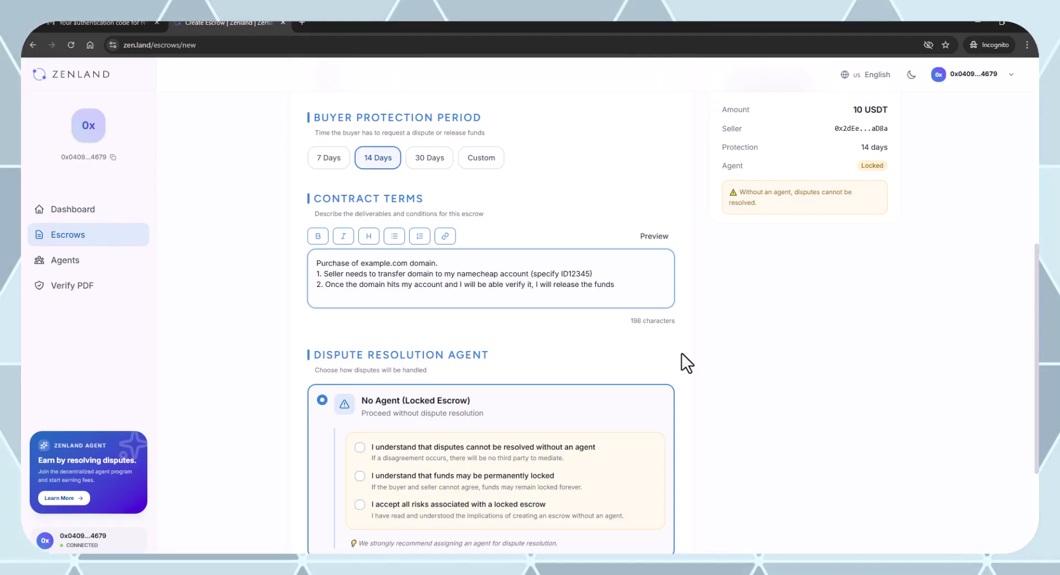
pyautogui.click(816, 418)
pyautogui.scroll(-2, 649, 402)
pyautogui.scroll(-2, 649, 402)
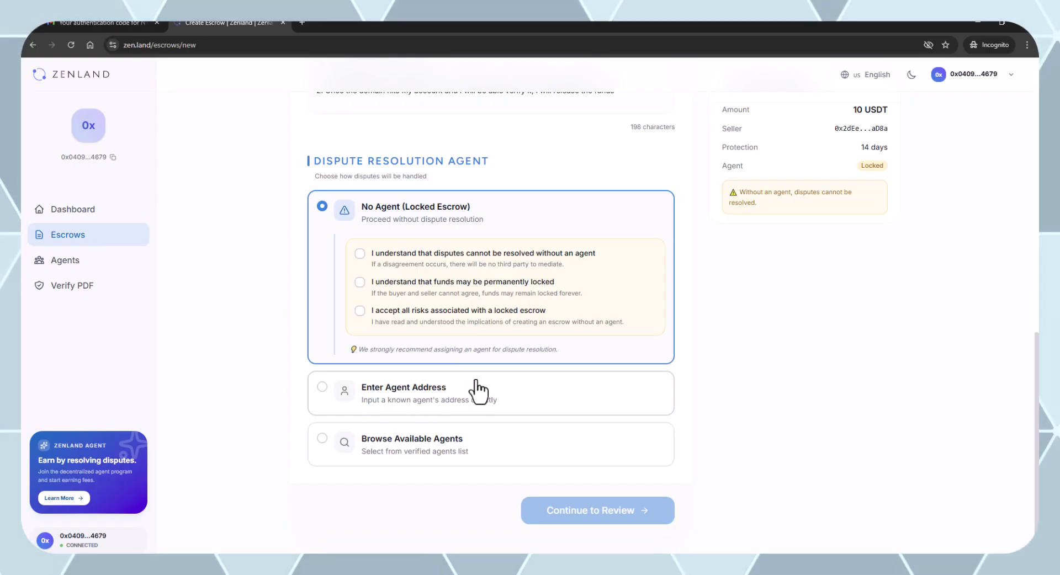
# Pick the verified agent 0x9095…0e60 with $20,000 coverage from the available agents list.
pyautogui.click(392, 400)
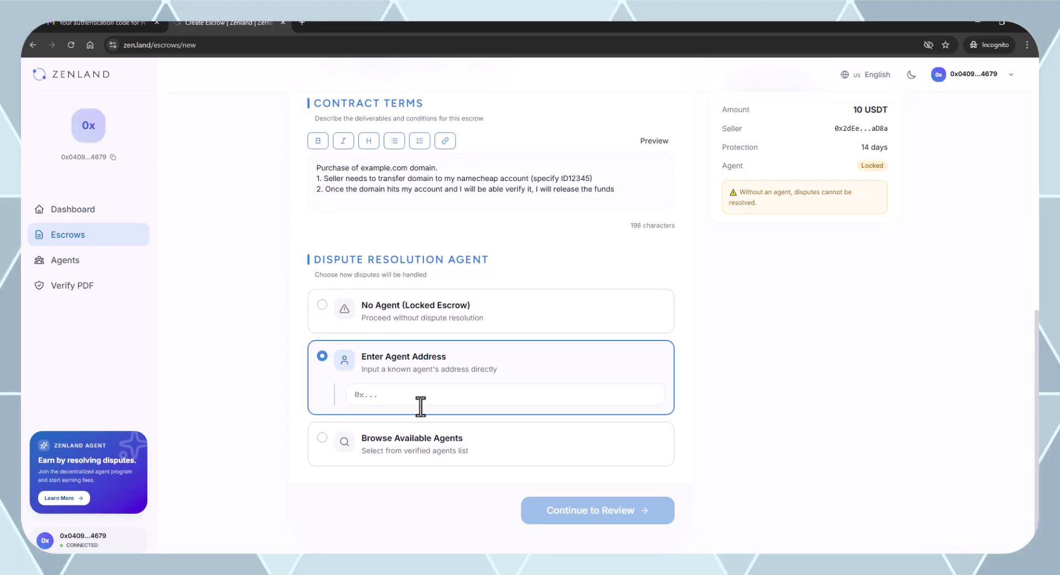
pyautogui.click(409, 448)
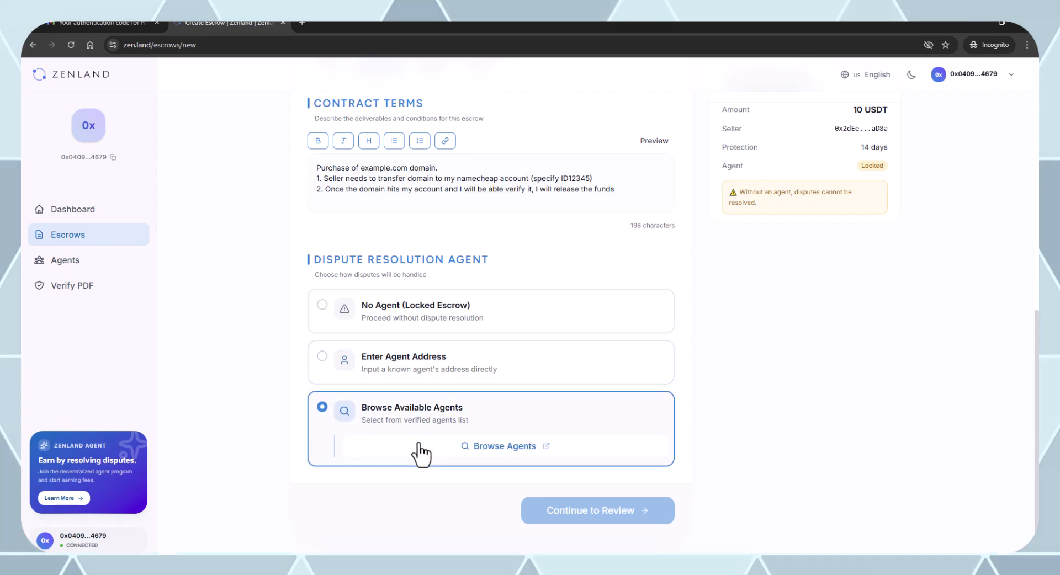
pyautogui.click(508, 448)
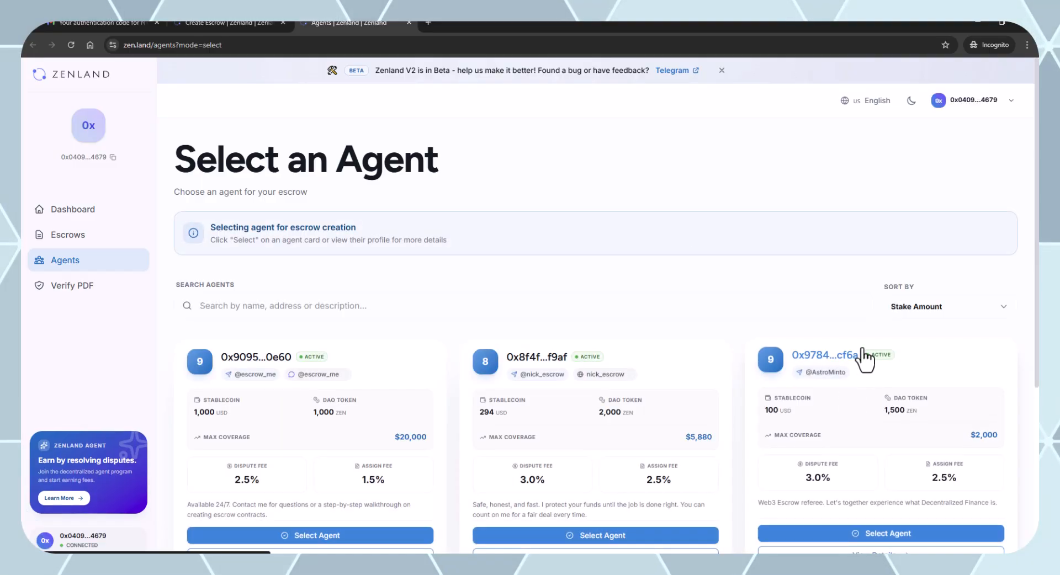
pyautogui.scroll(-3, 554, 232)
pyautogui.scroll(2, 557, 253)
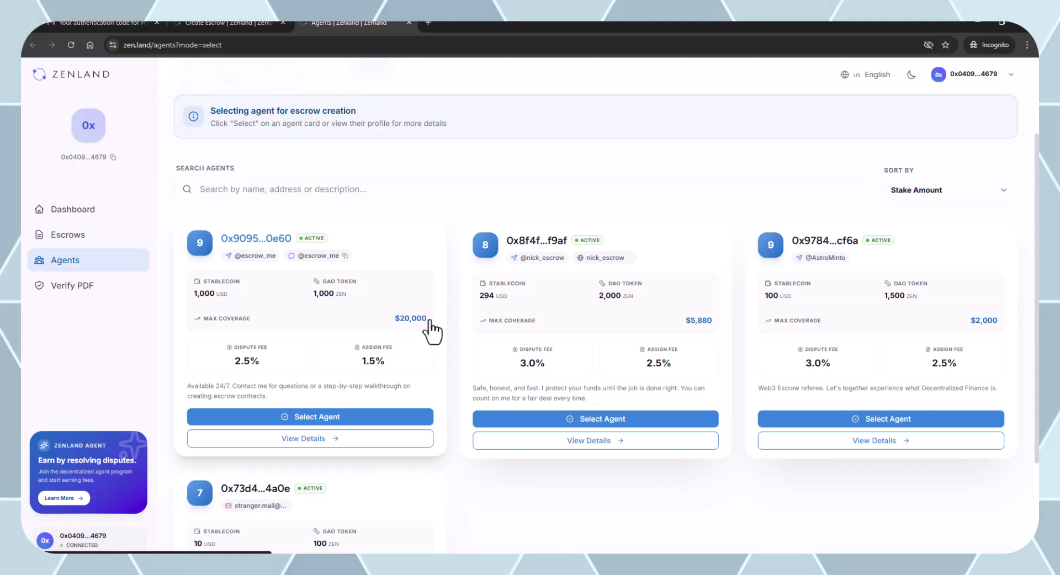
pyautogui.click(327, 420)
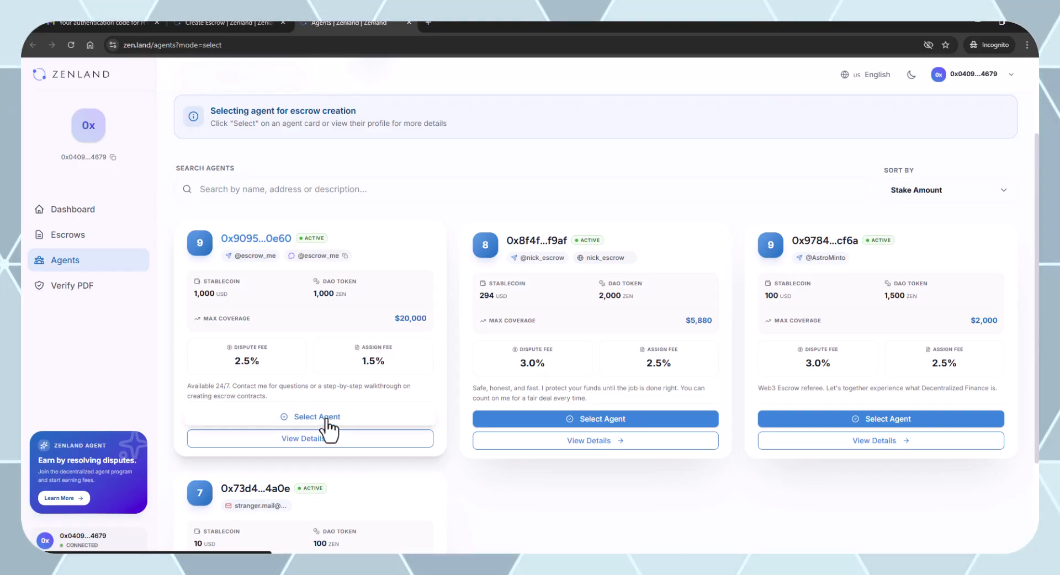
pyautogui.scroll(-3, 734, 476)
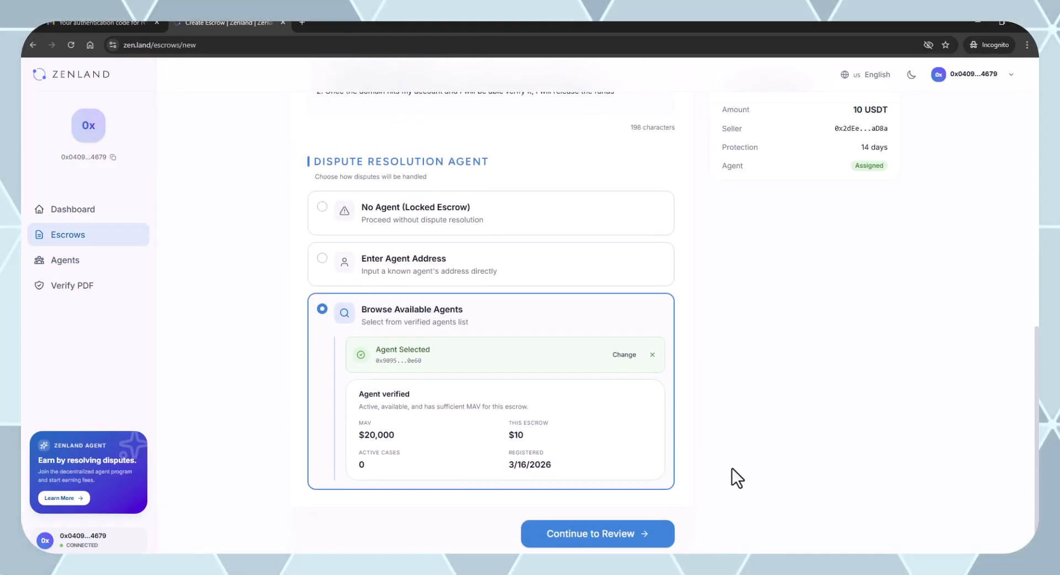
# Review the 10 USDT escrow summary with 10.65 USDT total fees and open the Escrow Agreement PDF.
pyautogui.click(592, 506)
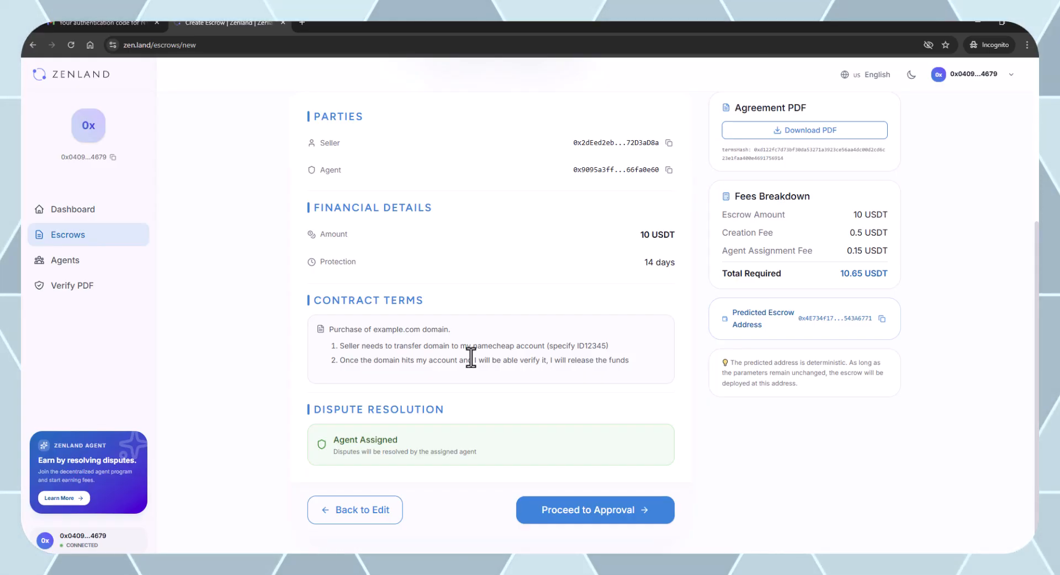
pyautogui.click(843, 133)
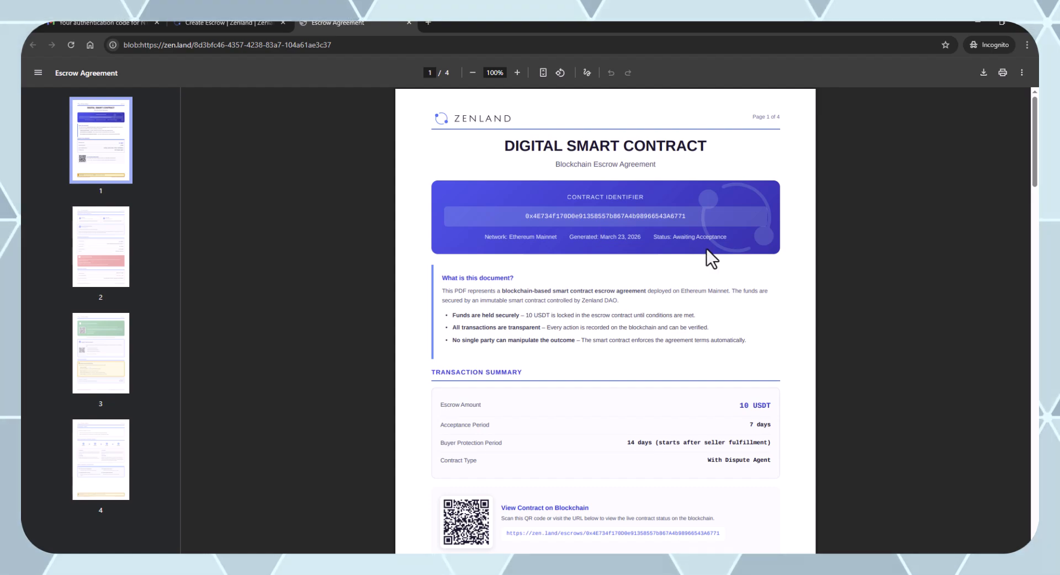
# Save the 4-page Escrow Agreement PDF with Ctrl+S and open Zenland's Verify PDF page in a new tab.
pyautogui.scroll(-10, 707, 251)
pyautogui.scroll(-20, 714, 262)
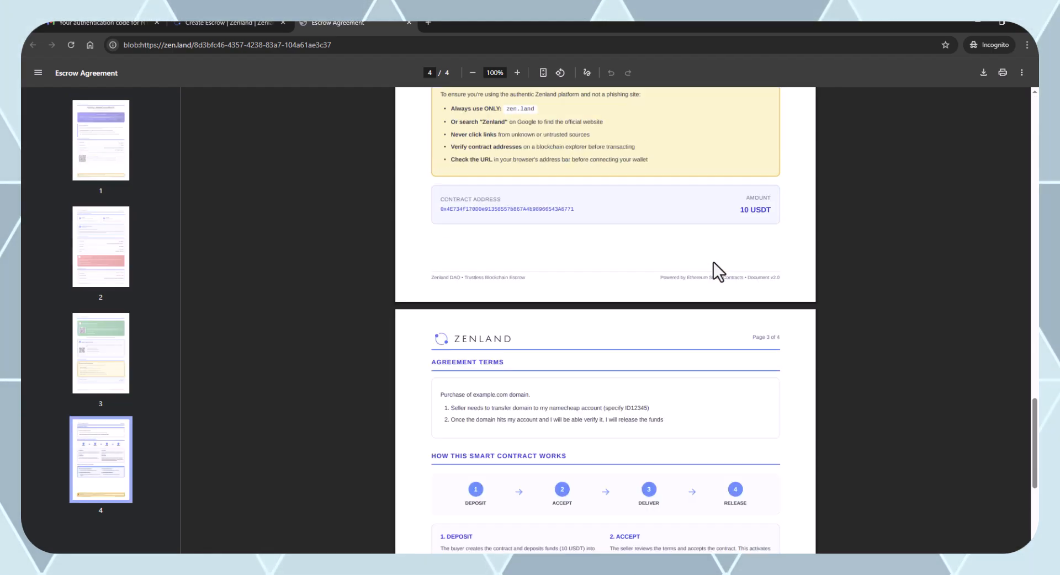
pyautogui.scroll(2, 611, 282)
pyautogui.hotkey('ctrl', 's')
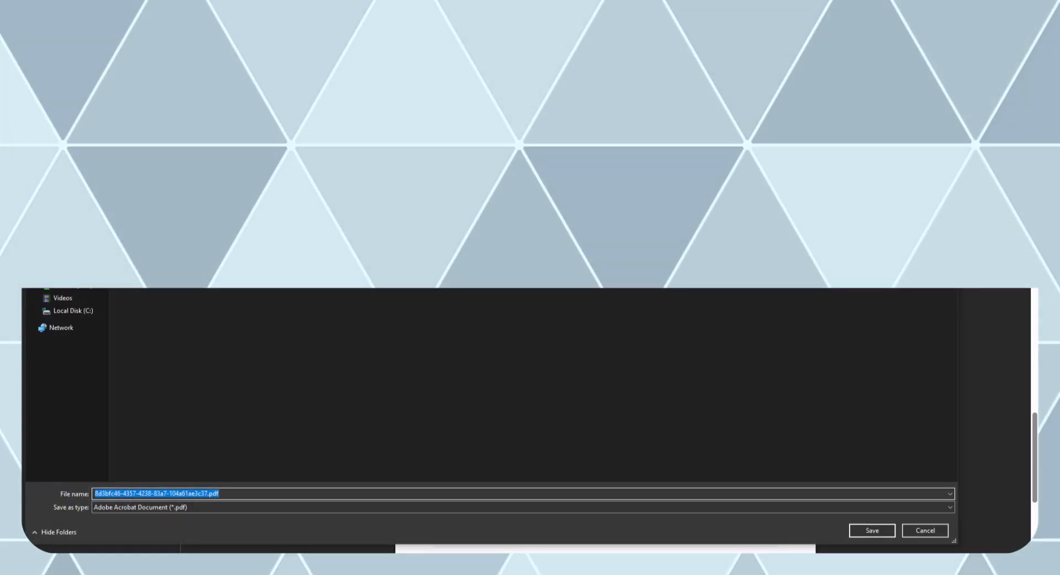
pyautogui.click(878, 532)
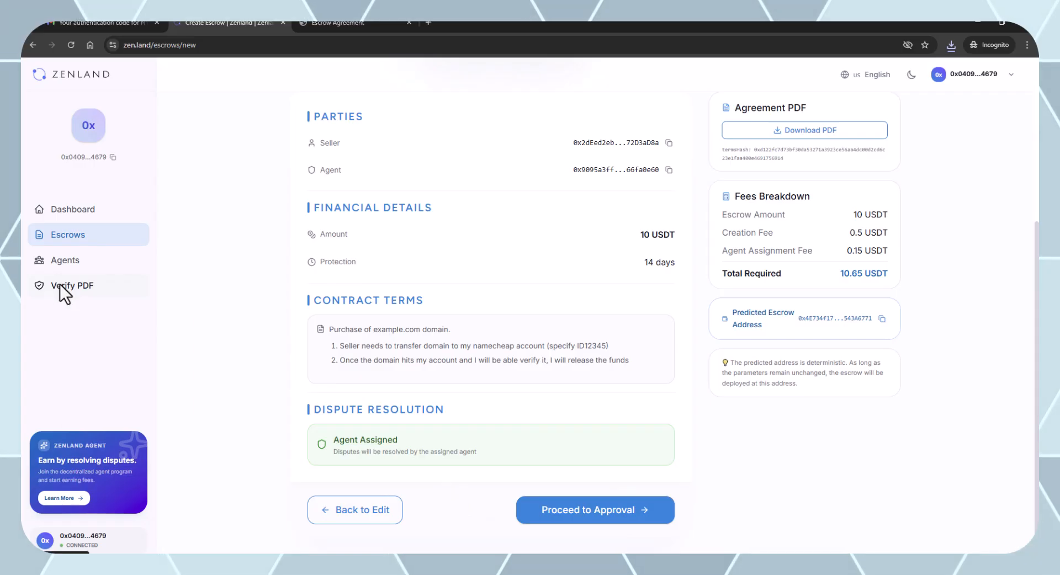
pyautogui.rightClick(60, 284)
pyautogui.click(86, 296)
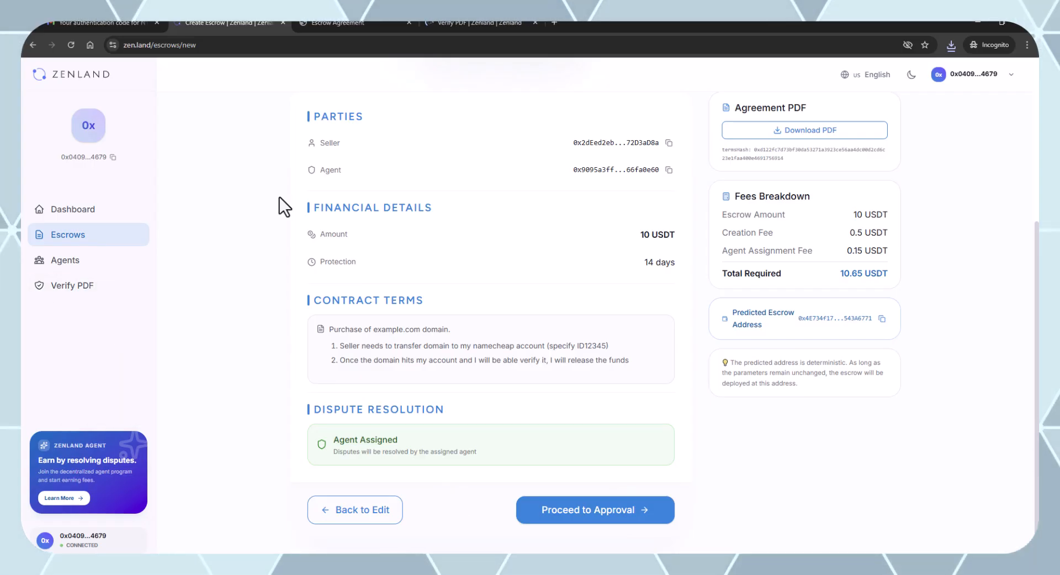
# Check the Verify PDF contract-not-deployed warning, then return and advance the escrow to the Approve step.
pyautogui.click(472, 21)
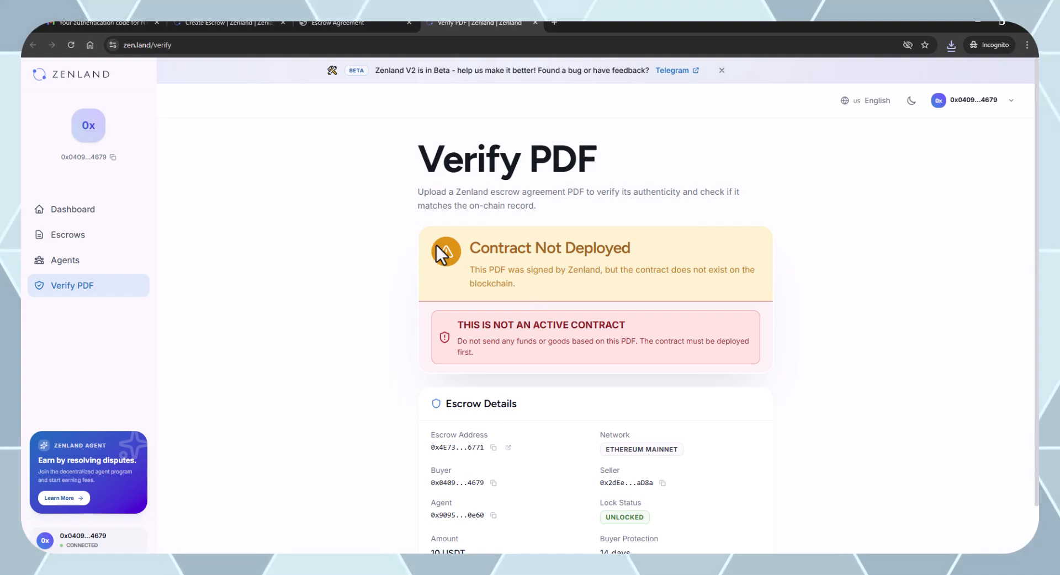
pyautogui.moveTo(470, 270); pyautogui.dragTo(707, 283)
pyautogui.click(707, 284)
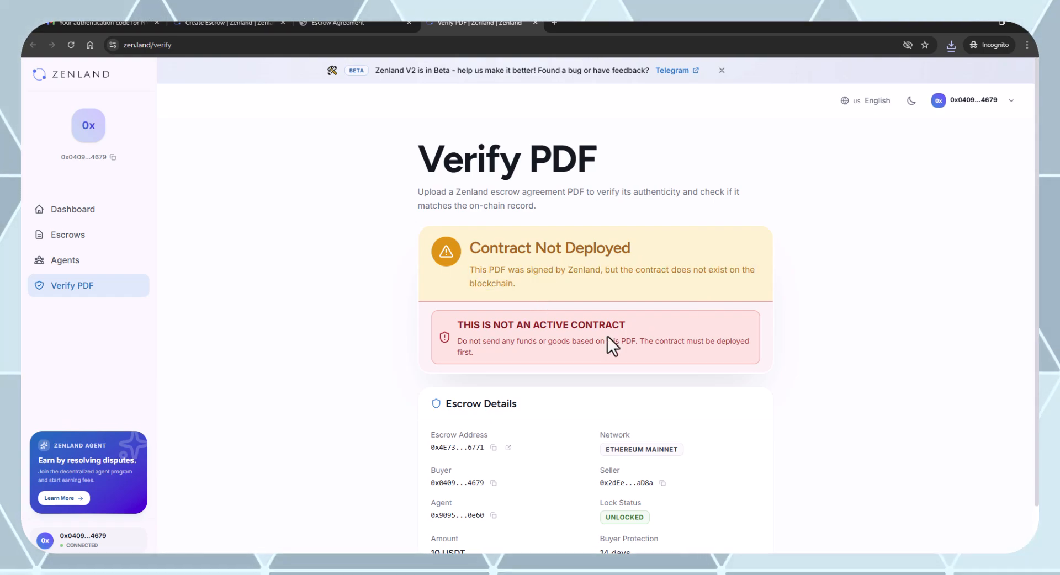
pyautogui.click(214, 26)
pyautogui.click(641, 513)
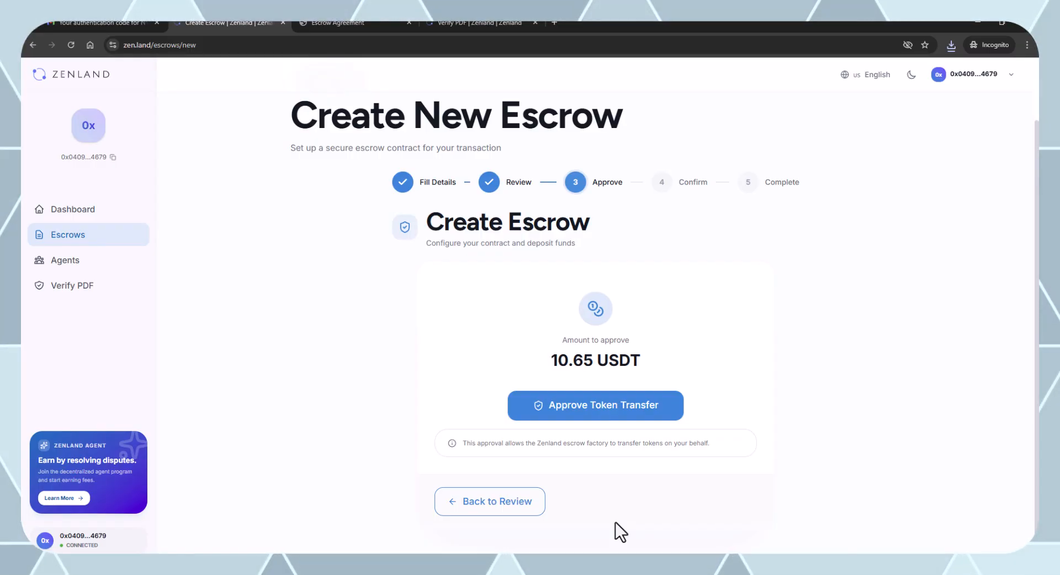
# Approve the 10.65 USDT transfer, signing the EIP712 message and user operation with the Windows PC passkey.
pyautogui.moveTo(550, 360); pyautogui.dragTo(595, 360)
pyautogui.click(595, 408)
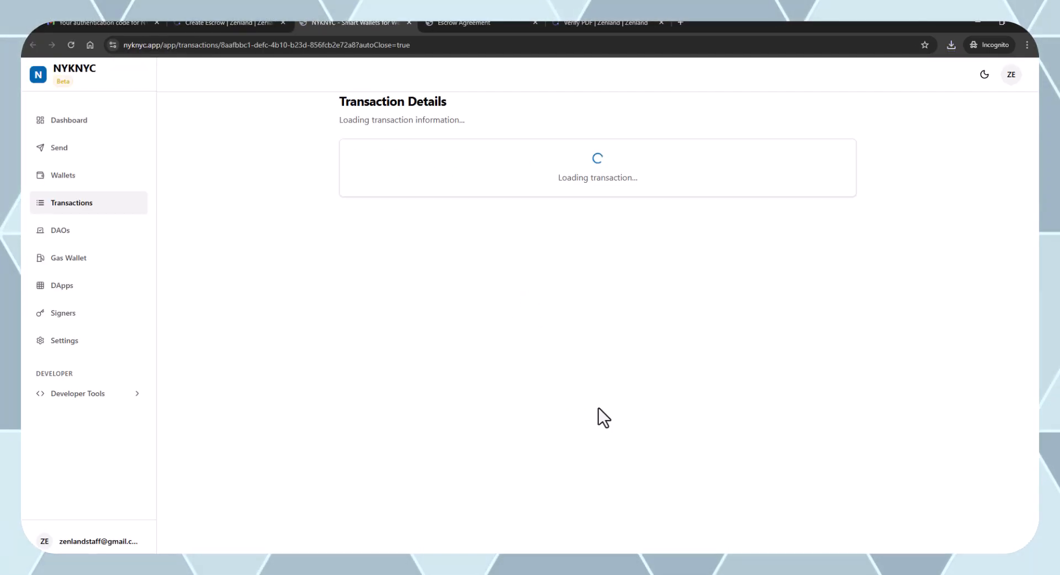
pyautogui.click(742, 270)
pyautogui.click(684, 354)
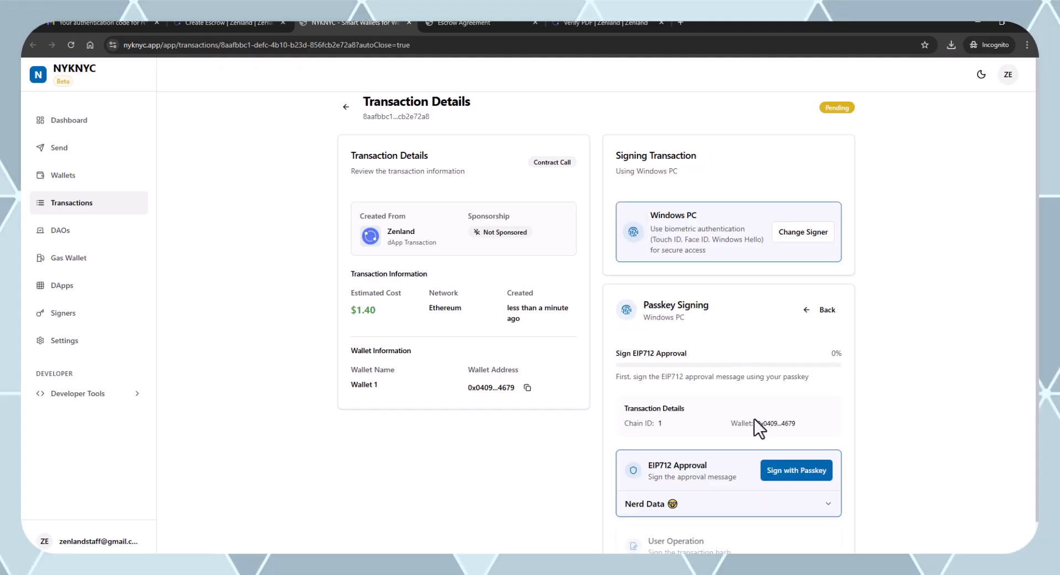
pyautogui.click(794, 471)
pyautogui.click(548, 190)
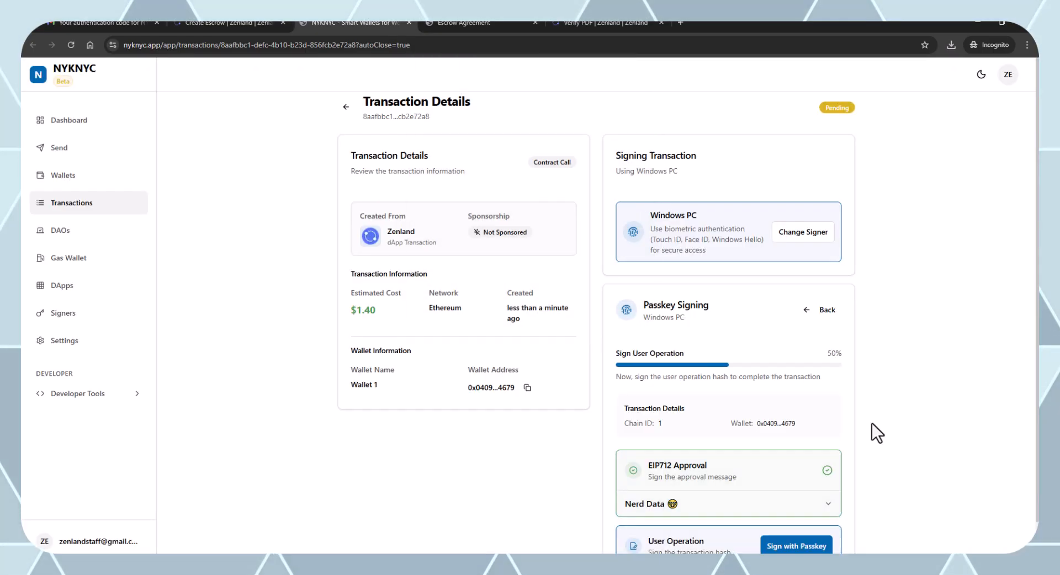
pyautogui.click(795, 546)
pyautogui.click(575, 182)
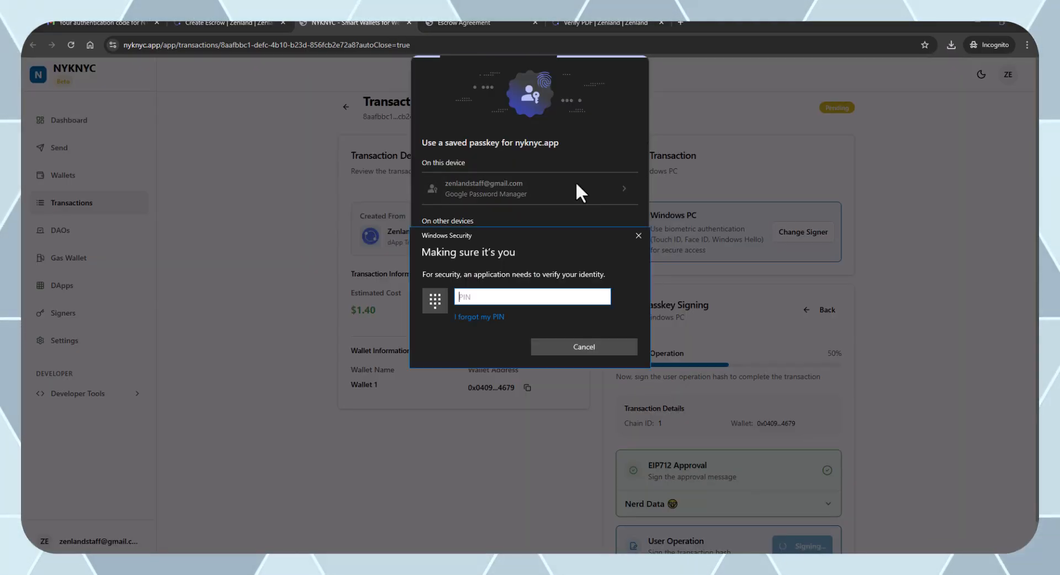
pyautogui.tripleClick(739, 161)
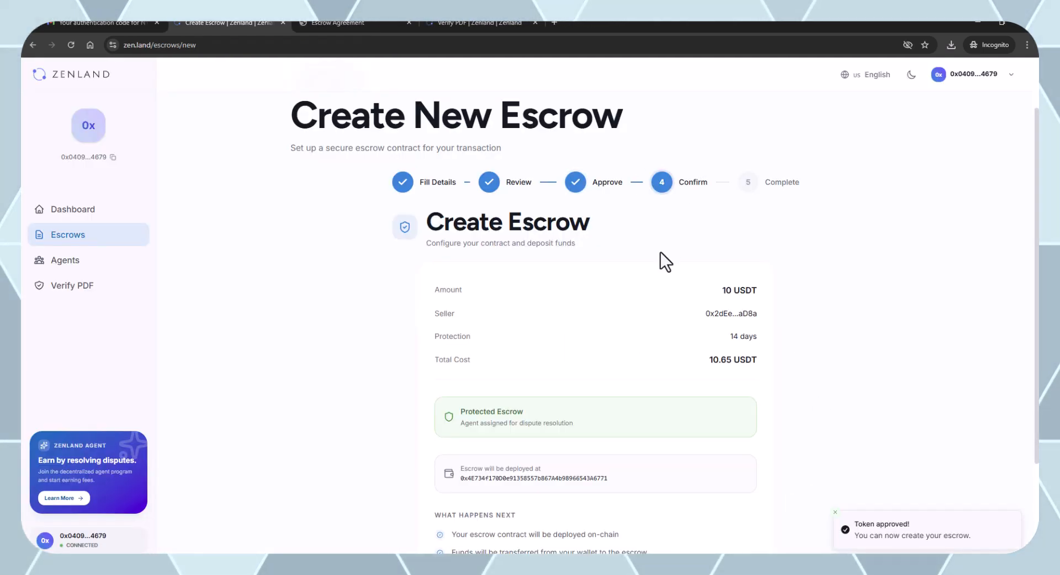
# Start creating the 10 USDT escrow and sign its EIP712 message with the Windows PC passkey.
pyautogui.scroll(-1, 724, 446)
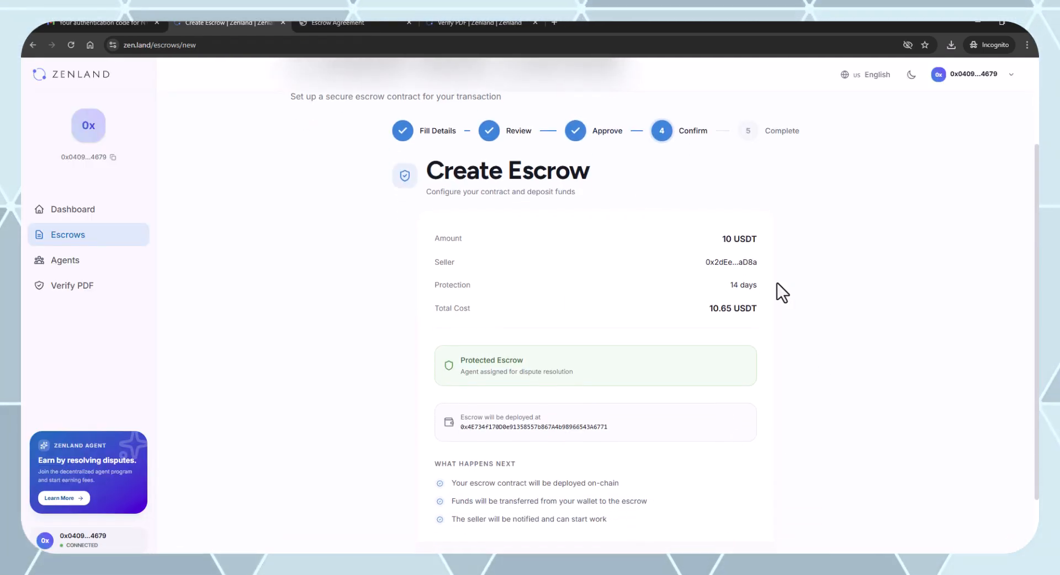
pyautogui.scroll(-1, 883, 331)
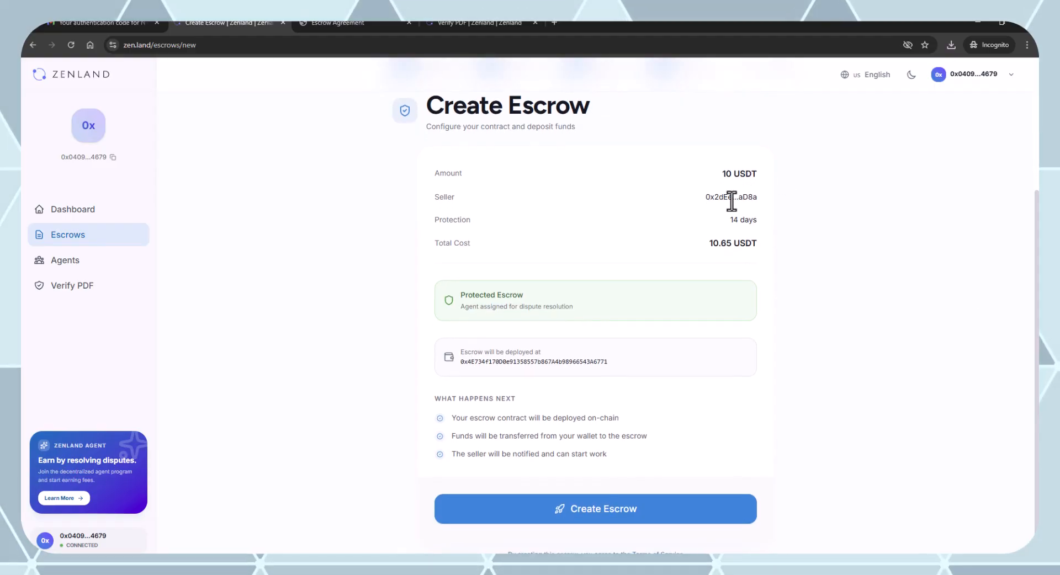
pyautogui.click(627, 479)
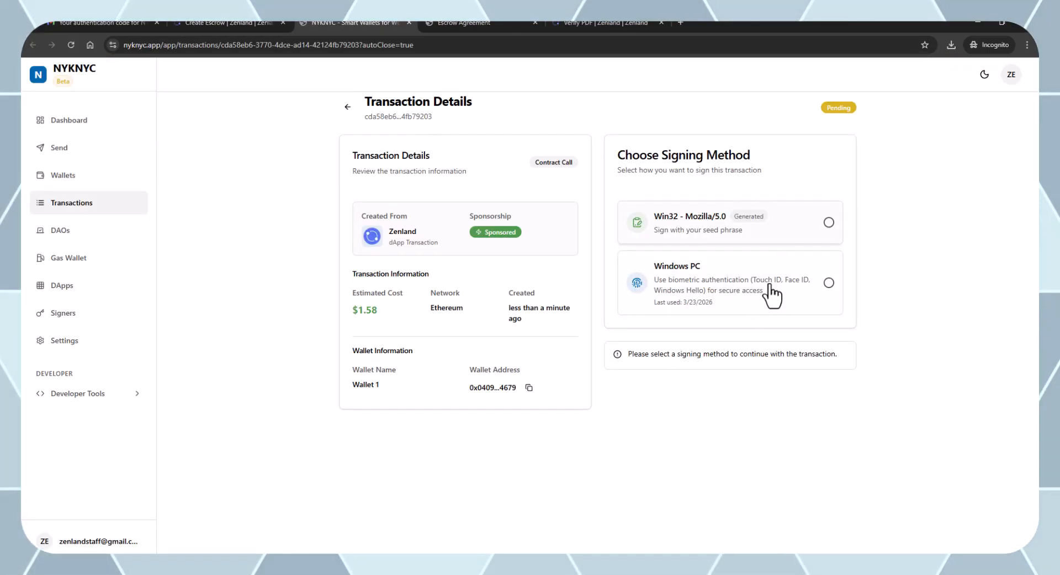
pyautogui.click(771, 295)
pyautogui.click(724, 362)
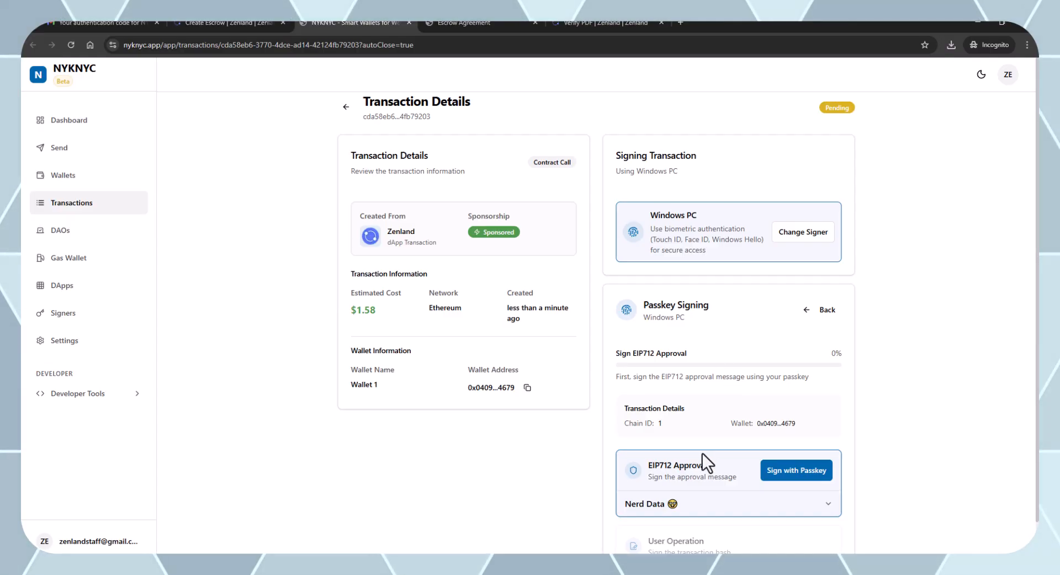
pyautogui.click(818, 479)
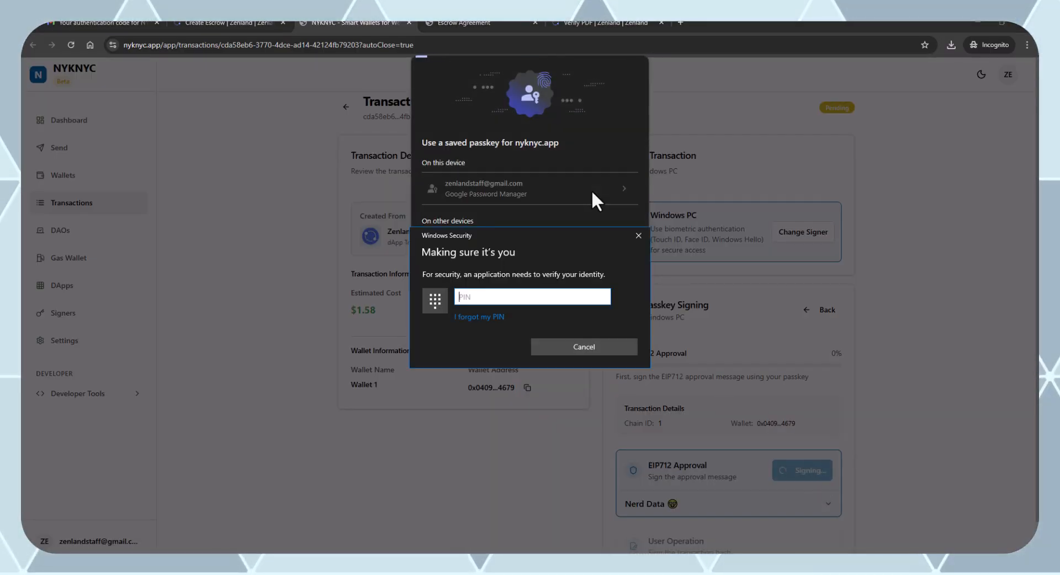
# Enter the PIN, sign the user operation with the saved passkey, and publish the transaction.
pyautogui.write('••••')
pyautogui.scroll(-1, 835, 462)
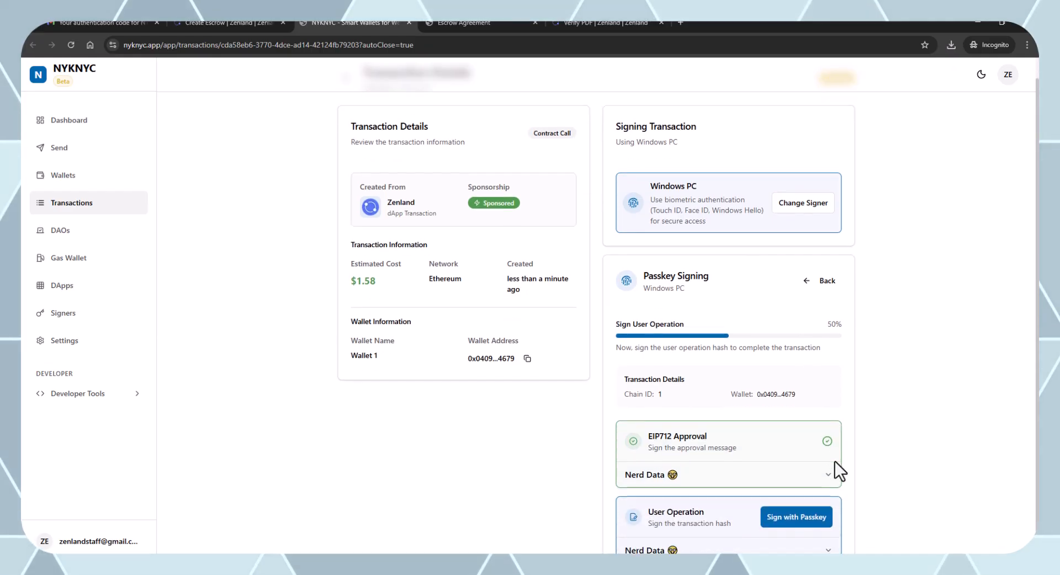
pyautogui.click(792, 511)
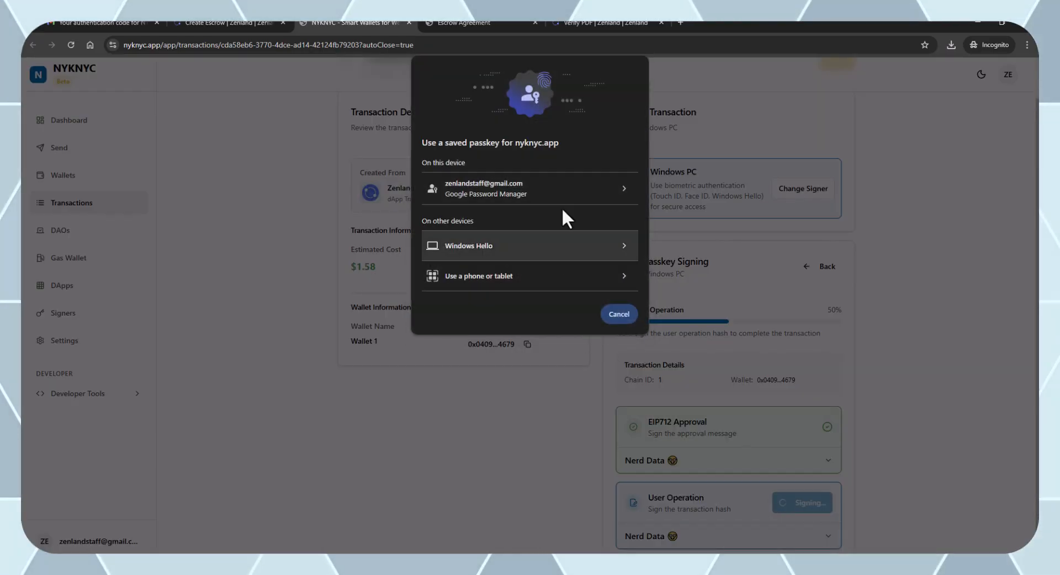
pyautogui.click(556, 186)
pyautogui.click(556, 187)
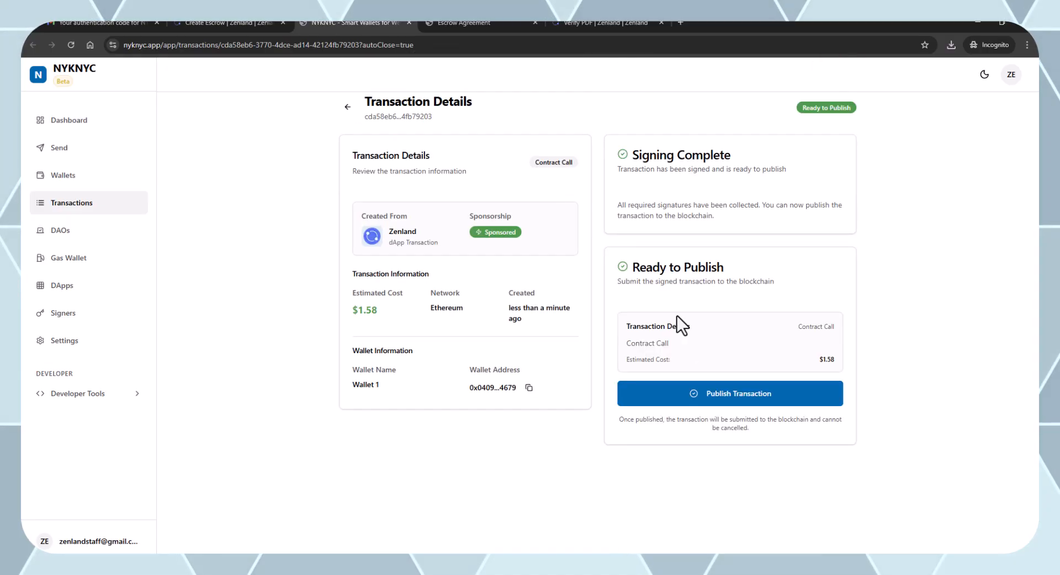
pyautogui.click(737, 387)
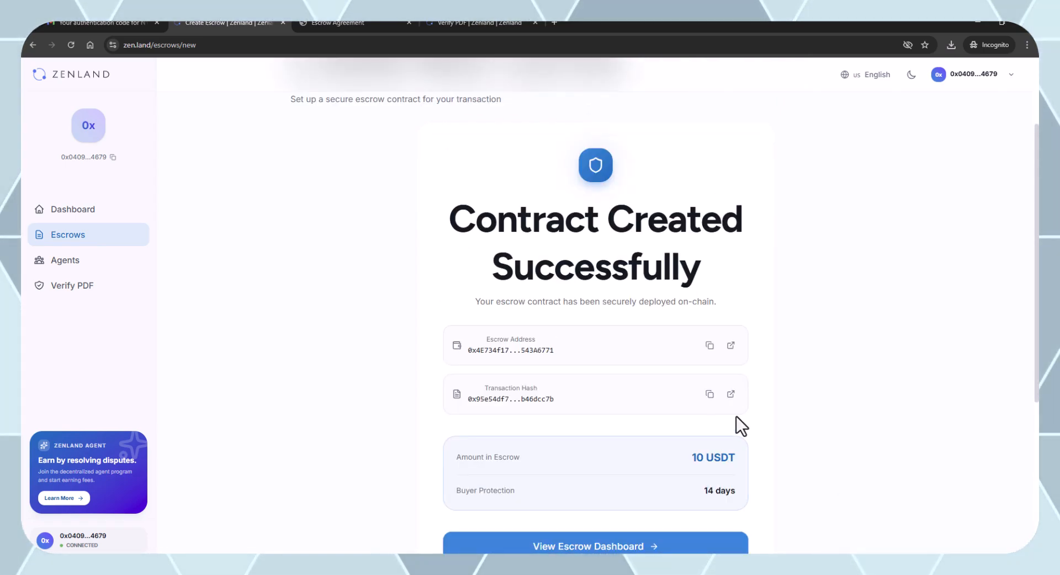
# Open the new escrow's detail page showing it funded and Pending Acceptance, and reset the PDF verifier.
pyautogui.scroll(-2, 650, 471)
pyautogui.scroll(-1, 569, 432)
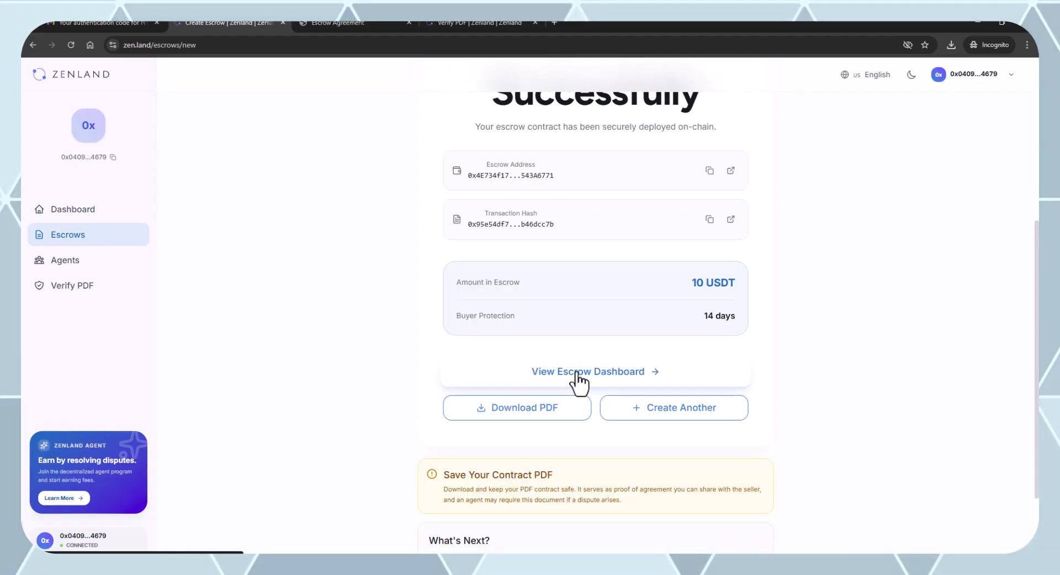
pyautogui.click(575, 373)
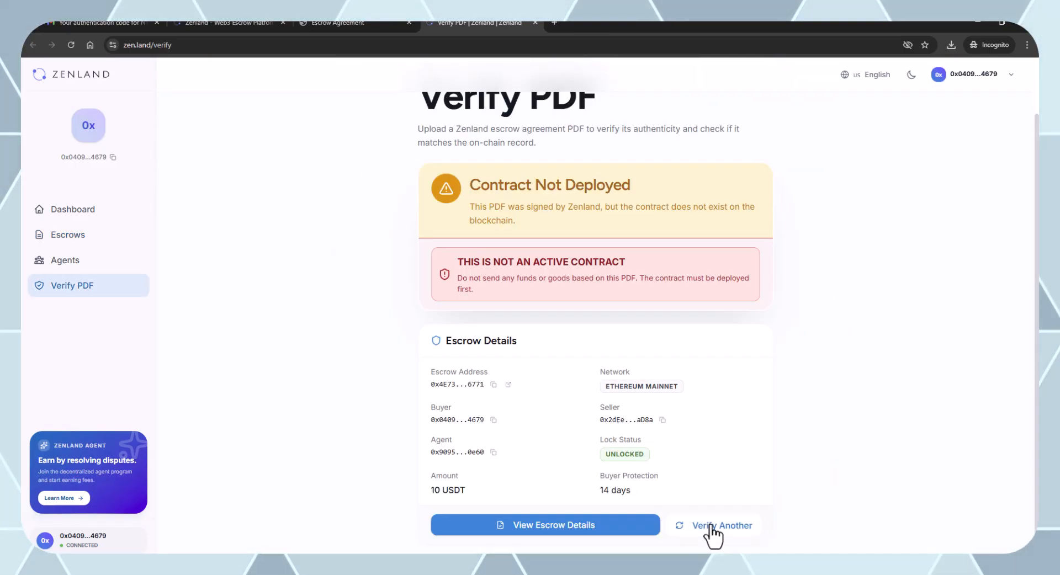
pyautogui.click(712, 527)
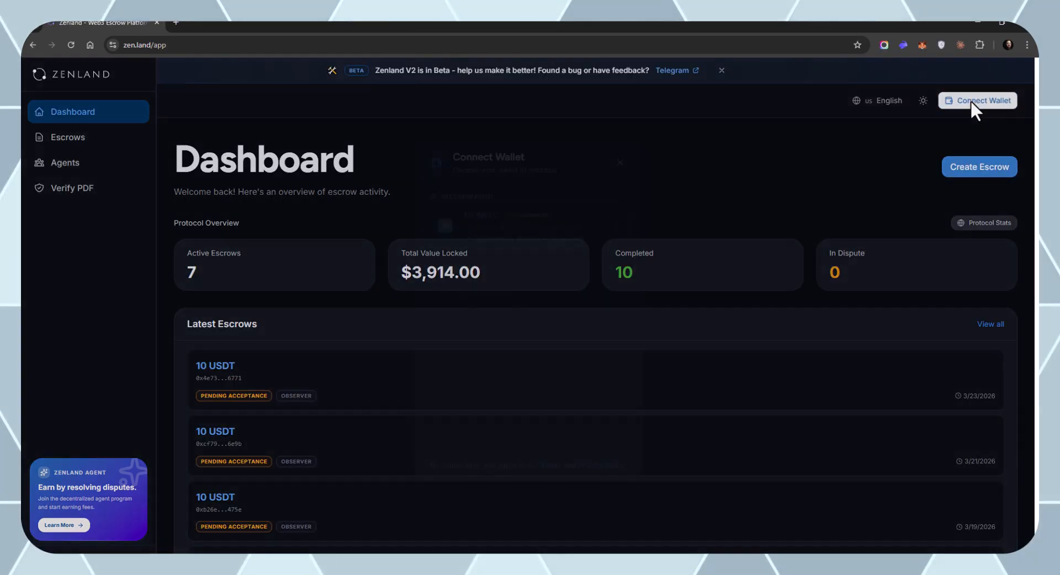
# Connect the seller's wallet, open the pending 10 USDT escrow, and accept it with a wallet signature.
pyautogui.click(969, 100)
pyautogui.click(70, 243)
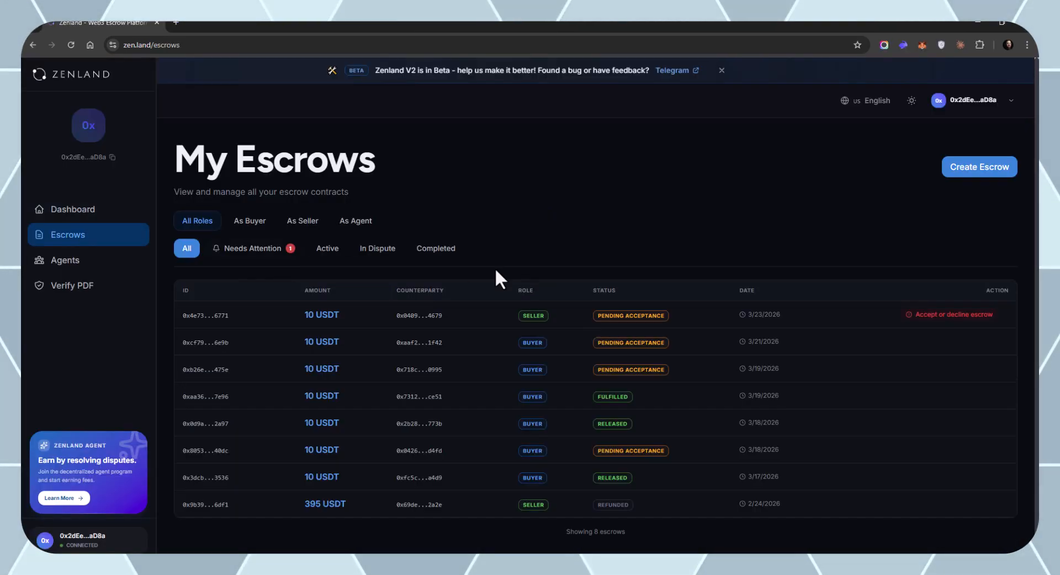
pyautogui.click(697, 320)
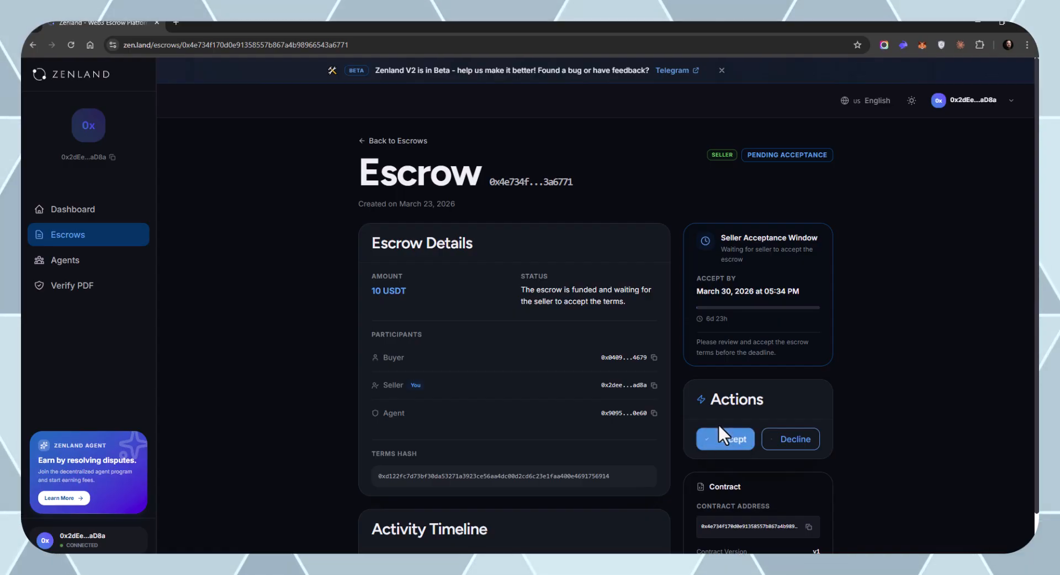
pyautogui.doubleClick(452, 476)
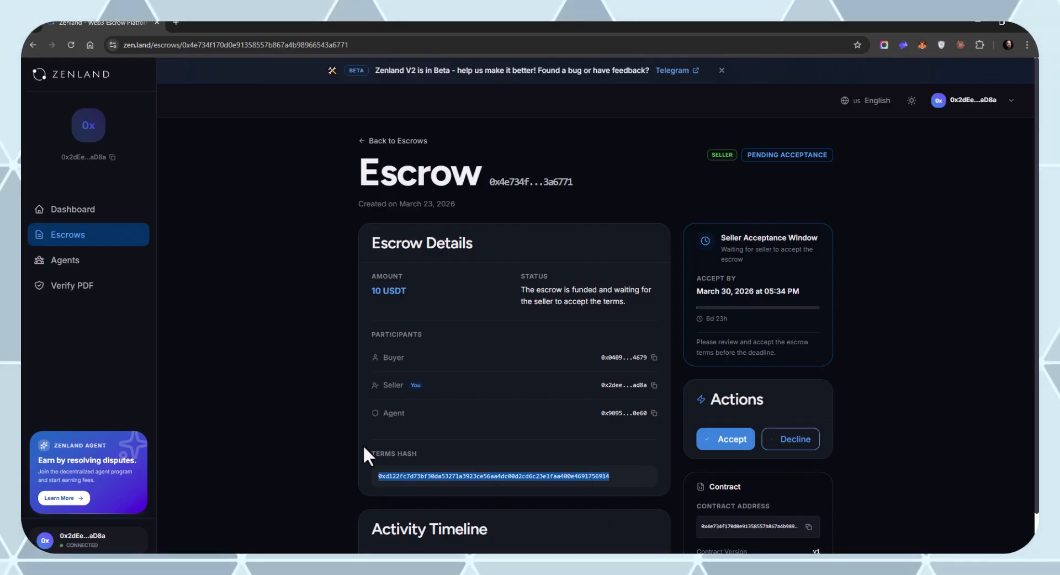
pyautogui.scroll(-1, 578, 503)
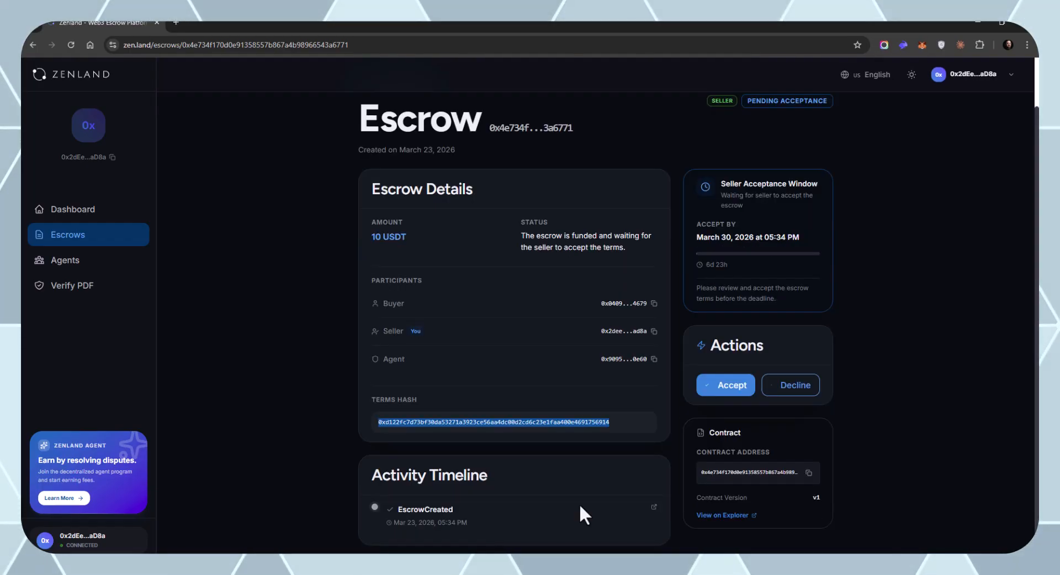
pyautogui.click(723, 398)
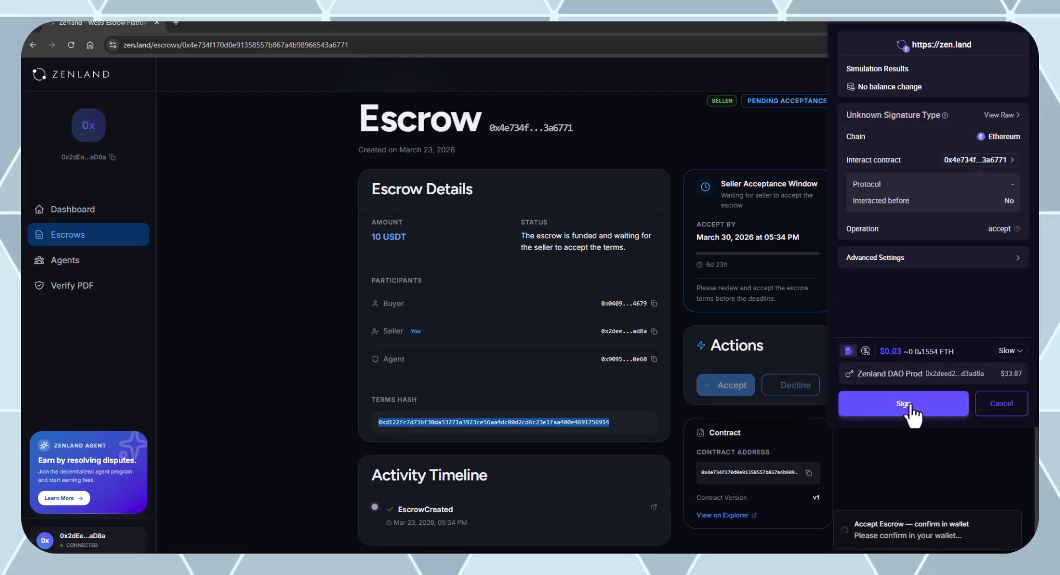
pyautogui.click(911, 407)
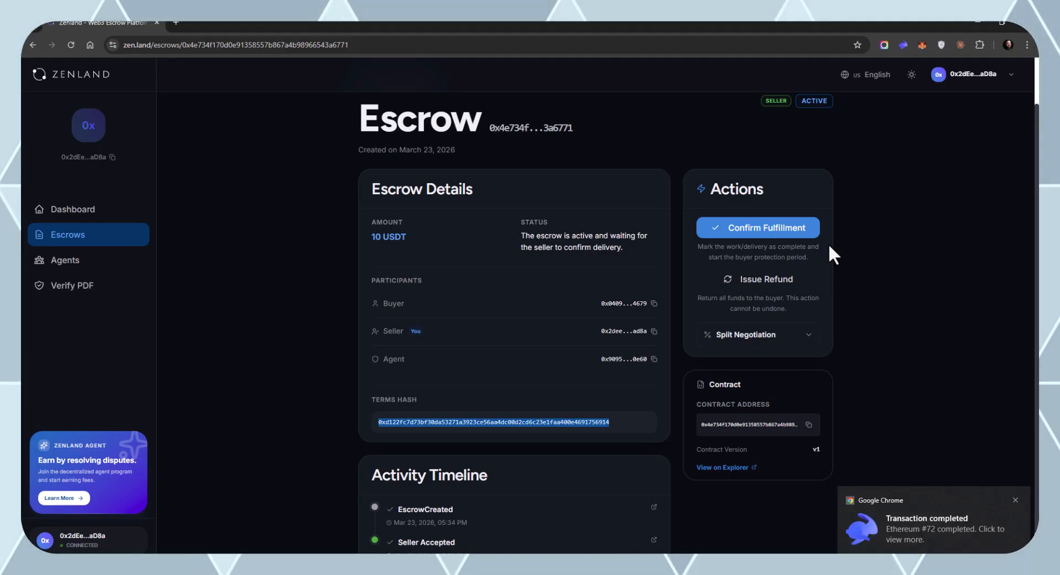
# Sign the fulfillment confirmation in the wallet, then check buyer protection runs until April 6, 2026.
pyautogui.click(778, 227)
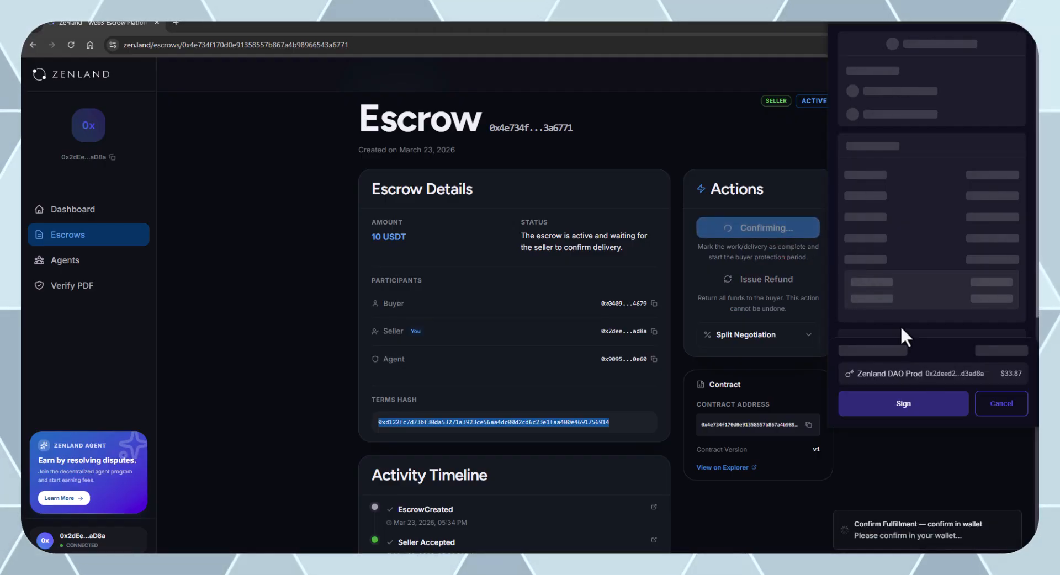
pyautogui.click(913, 415)
pyautogui.click(908, 413)
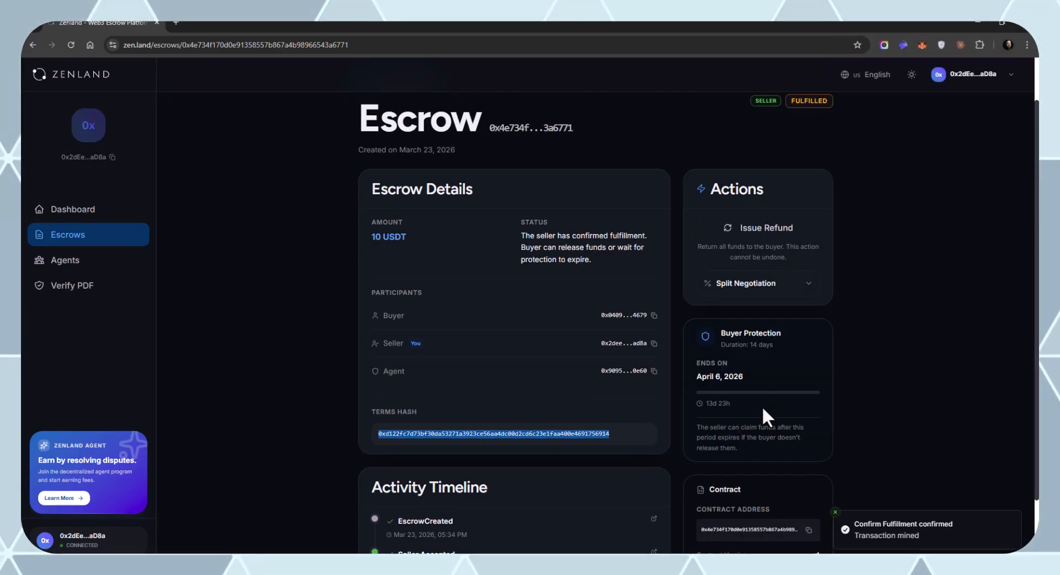
pyautogui.moveTo(719, 332); pyautogui.dragTo(739, 333)
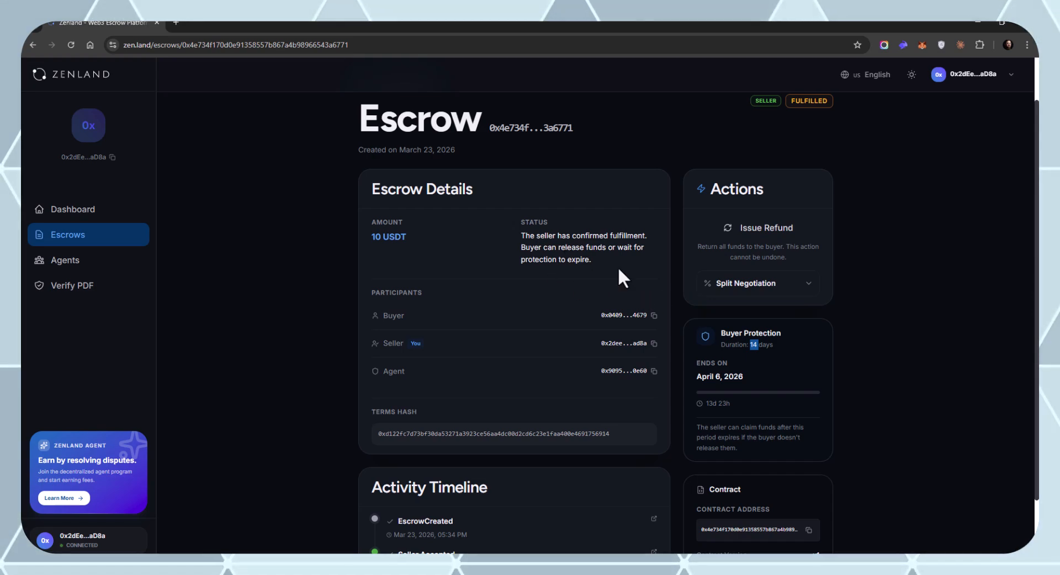
pyautogui.click(681, 335)
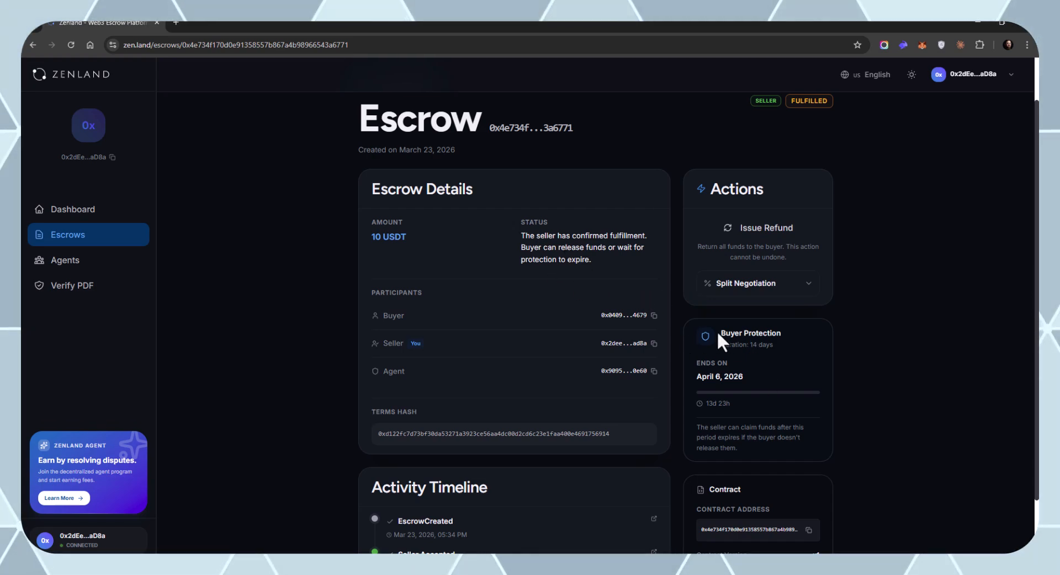
pyautogui.moveTo(718, 329); pyautogui.dragTo(801, 343)
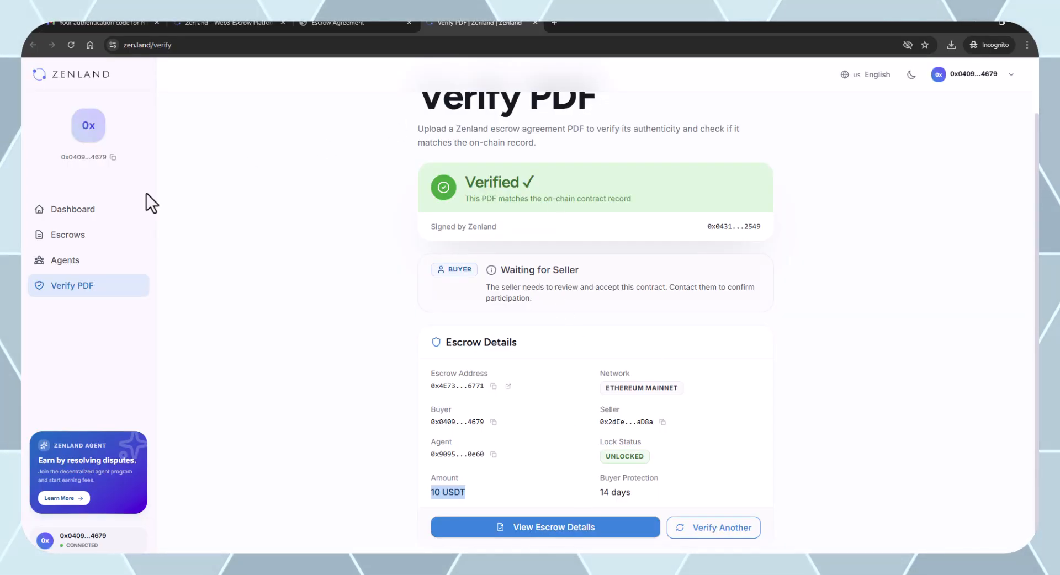
# Open the fulfilled escrow from the buyer's list, review its timeline, and start releasing 10 USDT to the seller.
pyautogui.click(86, 245)
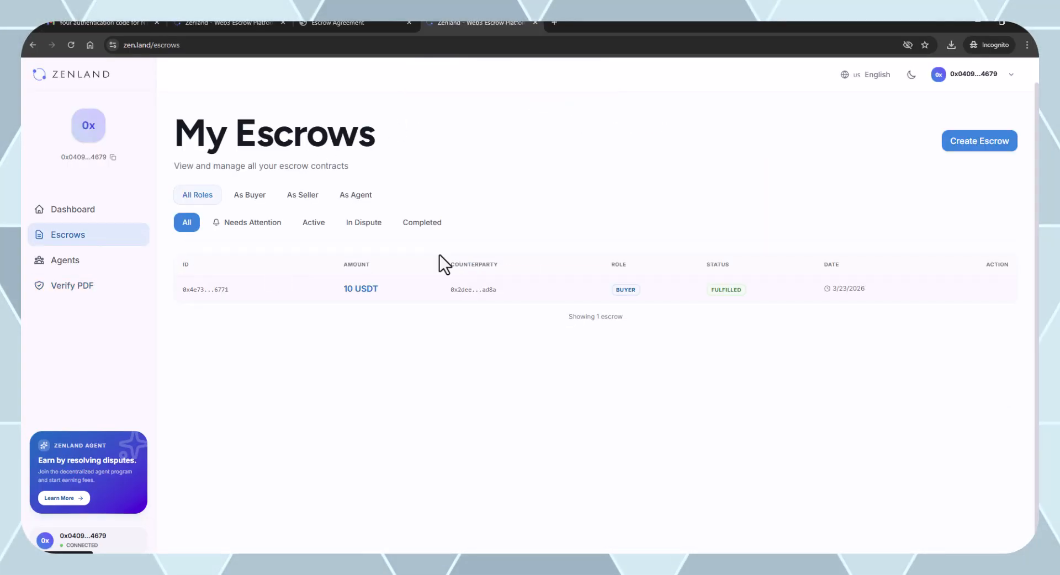
pyautogui.click(523, 286)
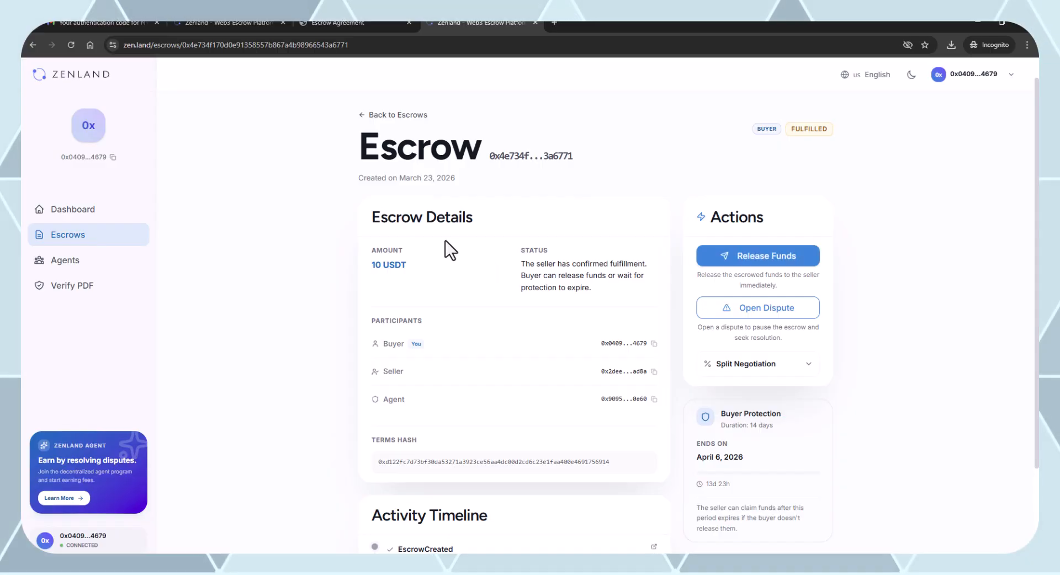
pyautogui.scroll(-2, 419, 270)
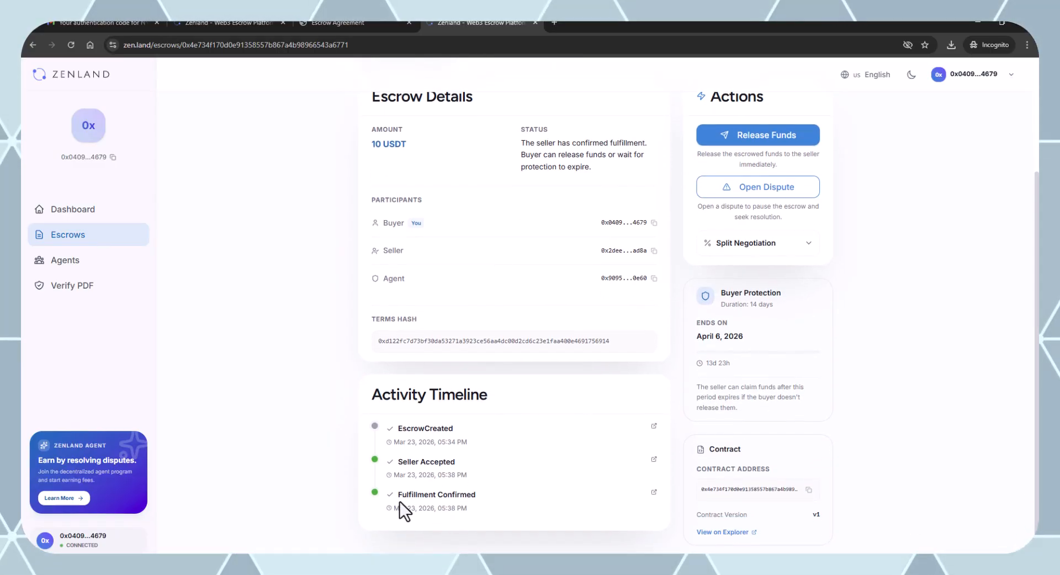
pyautogui.moveTo(403, 494); pyautogui.dragTo(482, 495)
pyautogui.click(478, 505)
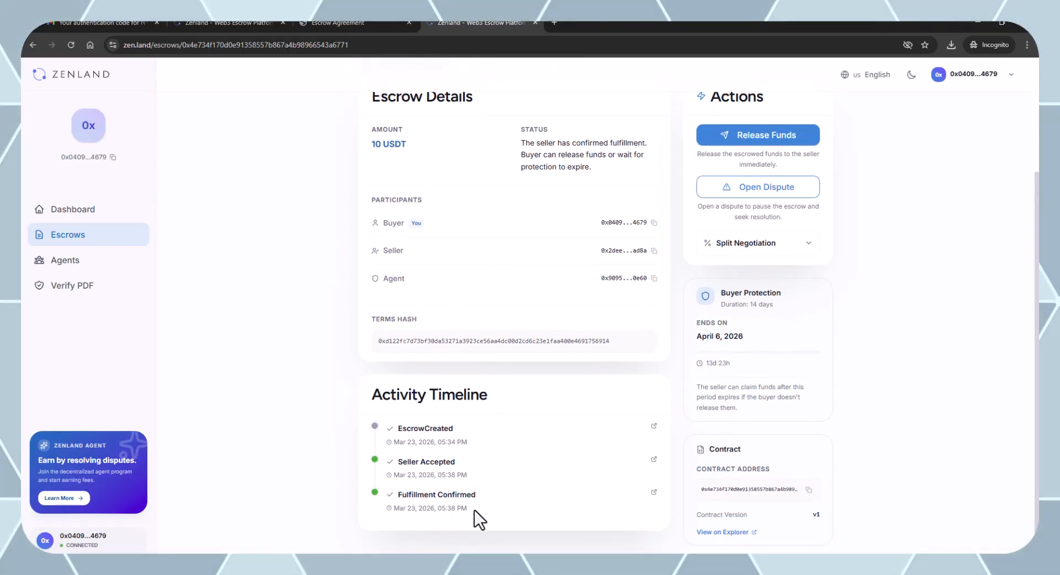
pyautogui.scroll(1, 534, 489)
pyautogui.scroll(2, 534, 489)
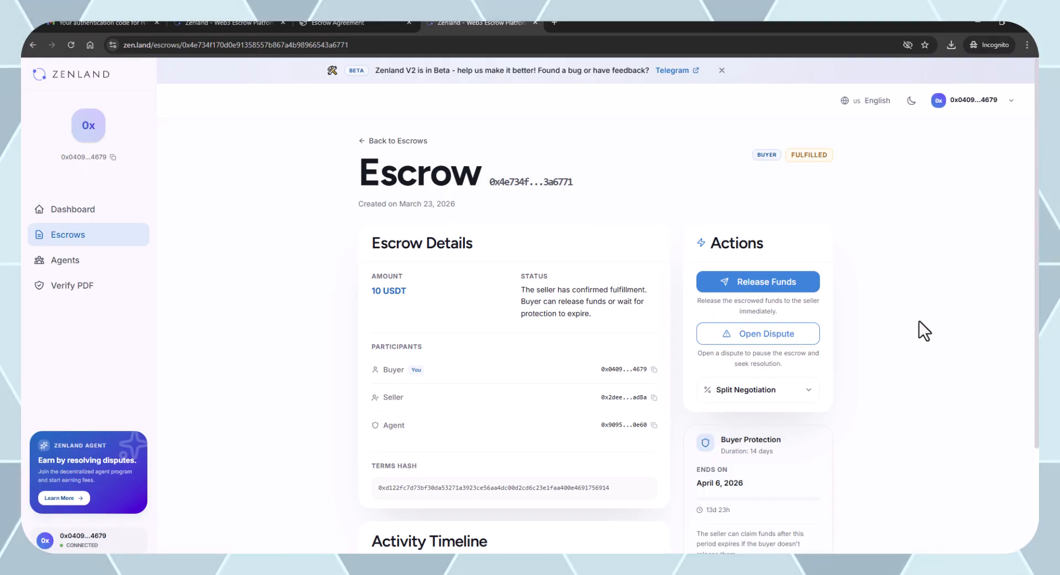
pyautogui.click(771, 296)
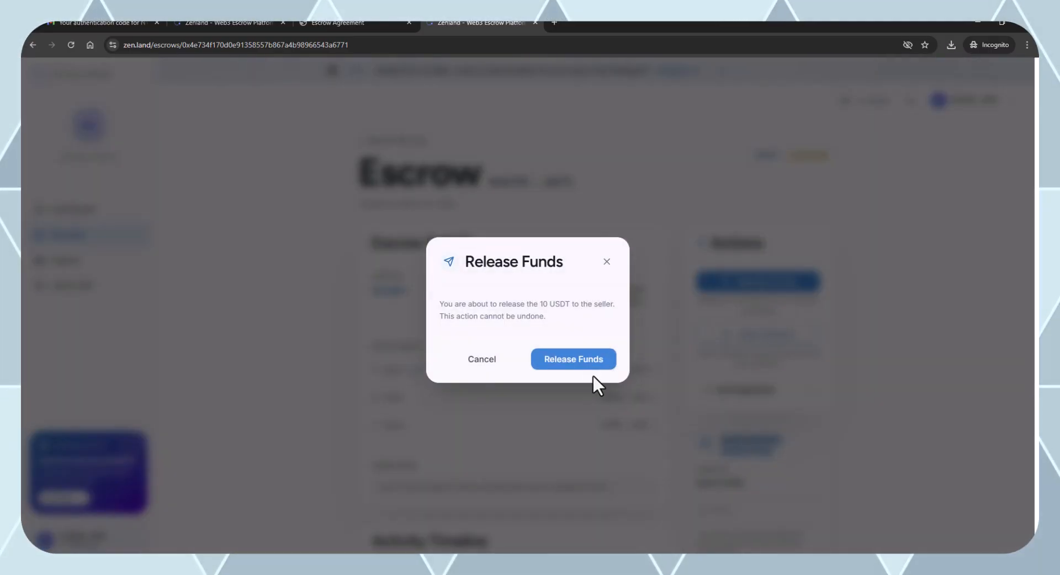
# Confirm releasing 10 USDT and sign the EIP712 approval with the Windows PC passkey and PIN.
pyautogui.click(571, 360)
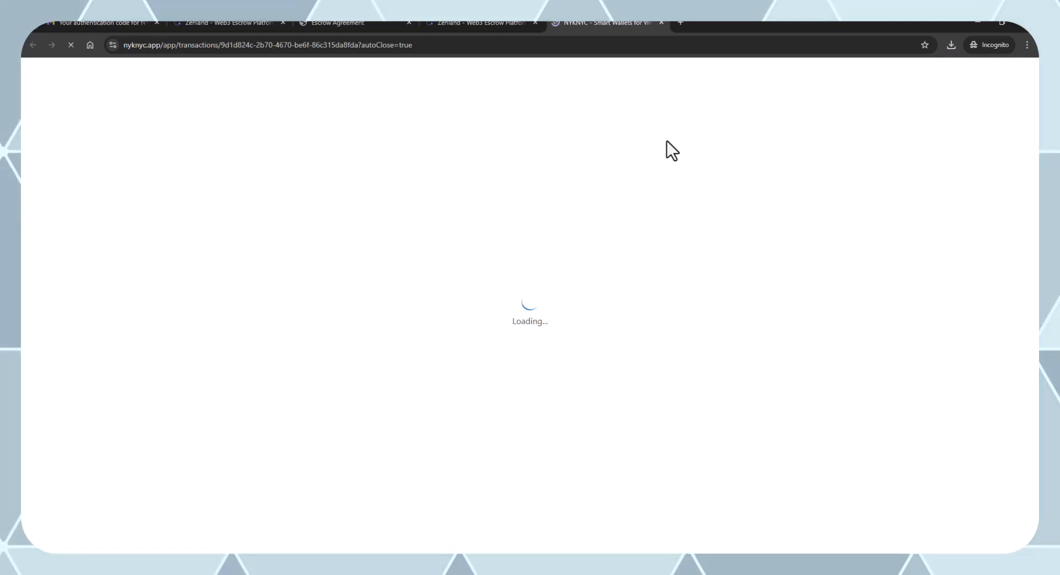
pyautogui.click(708, 291)
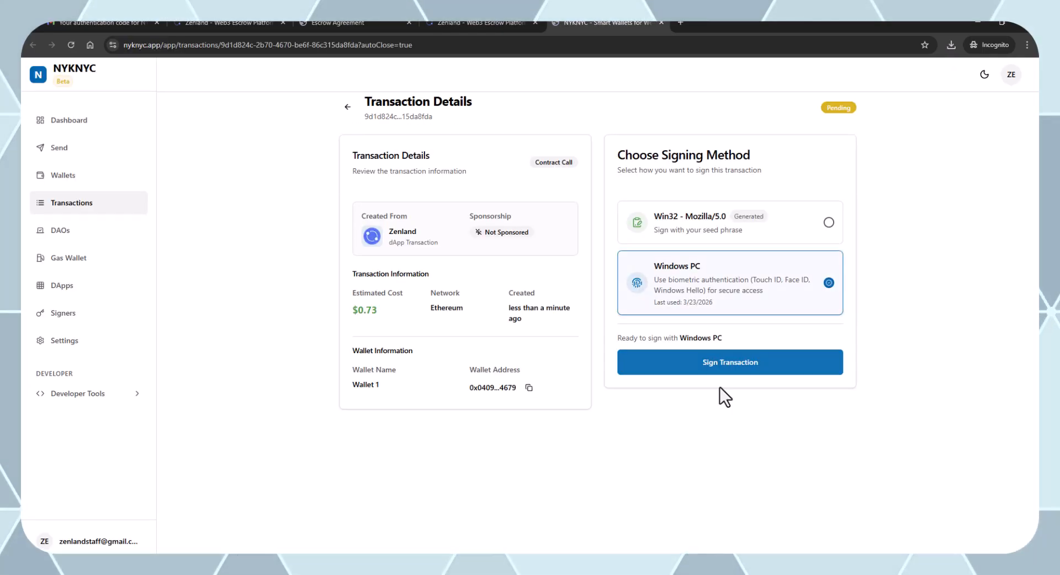
pyautogui.click(720, 366)
pyautogui.click(786, 469)
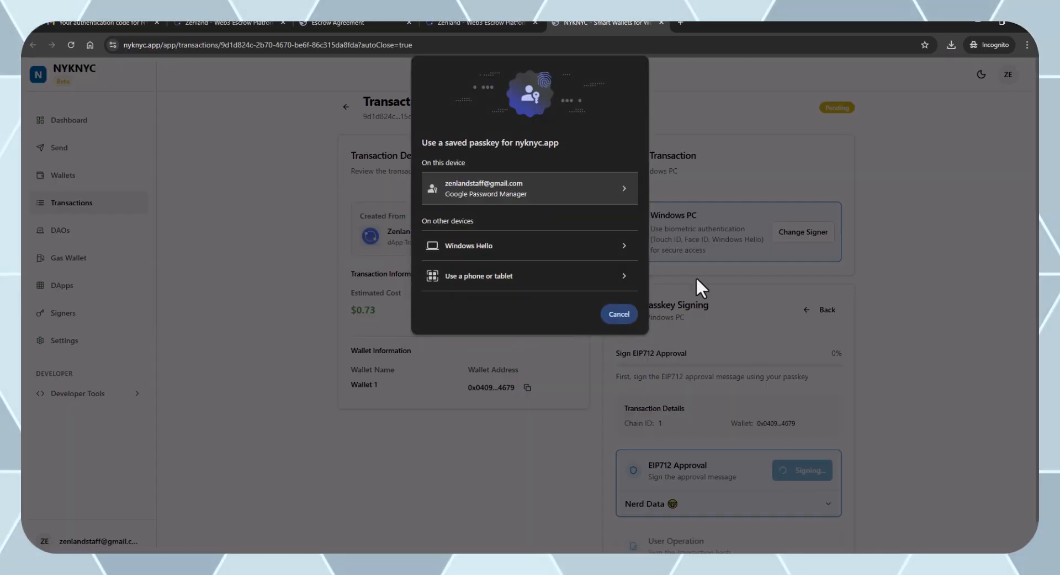
pyautogui.click(601, 185)
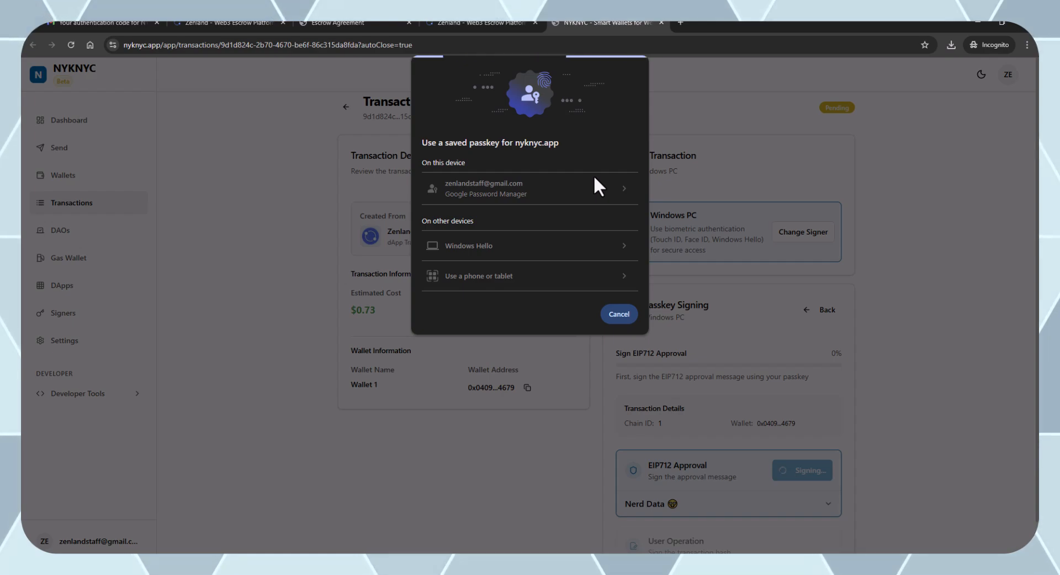
pyautogui.write('****')
pyautogui.press('Return')
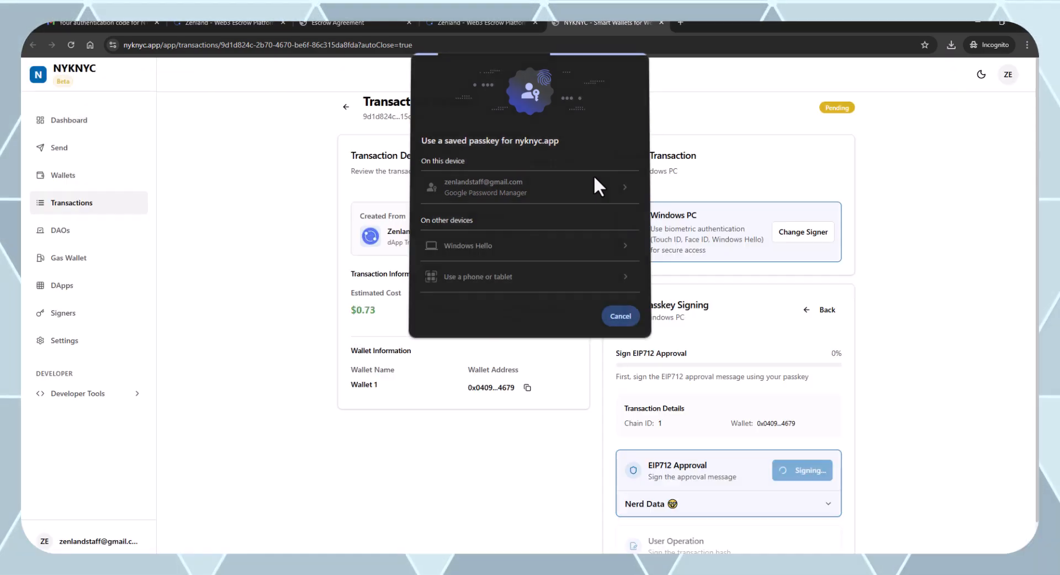
# Sign the user operation with the saved passkey and PIN, then publish the release transaction.
pyautogui.scroll(-1, 638, 204)
pyautogui.click(776, 504)
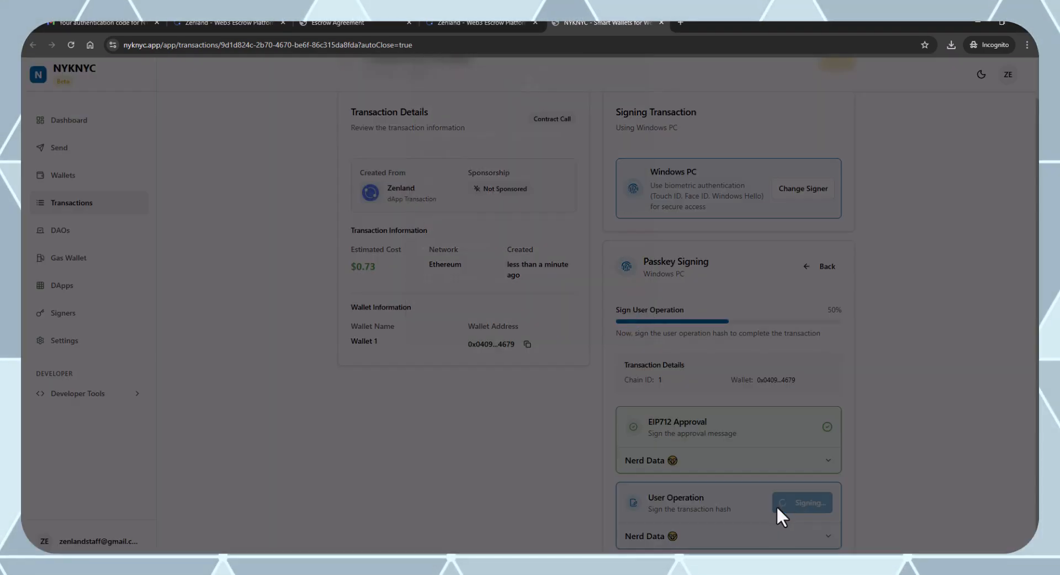
pyautogui.click(559, 199)
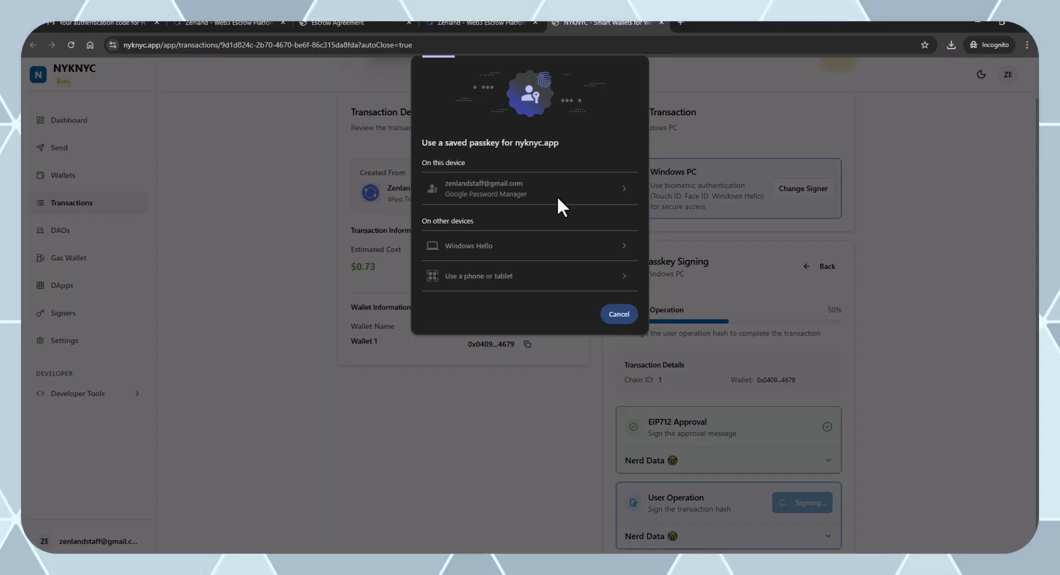
pyautogui.write('••••')
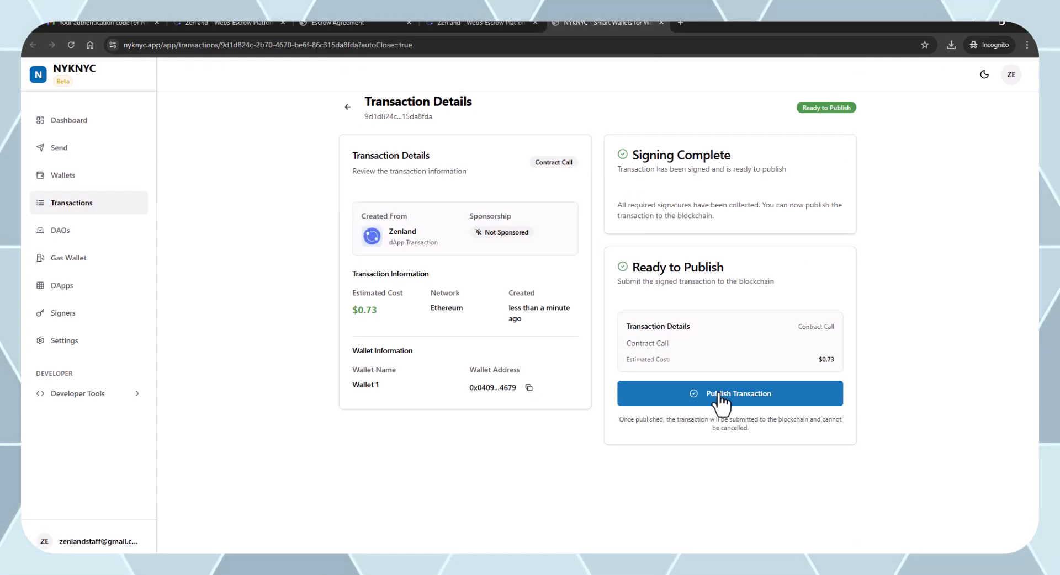
pyautogui.click(723, 398)
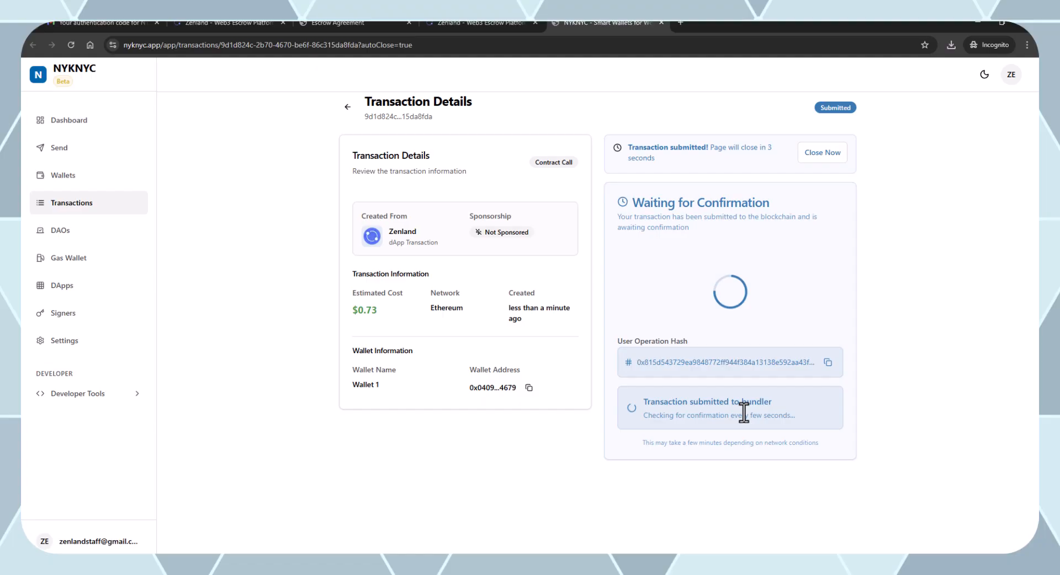
# Back on the released escrow, open the Funds Released transaction on Etherscan.
pyautogui.click(836, 152)
pyautogui.scroll(-4, 541, 406)
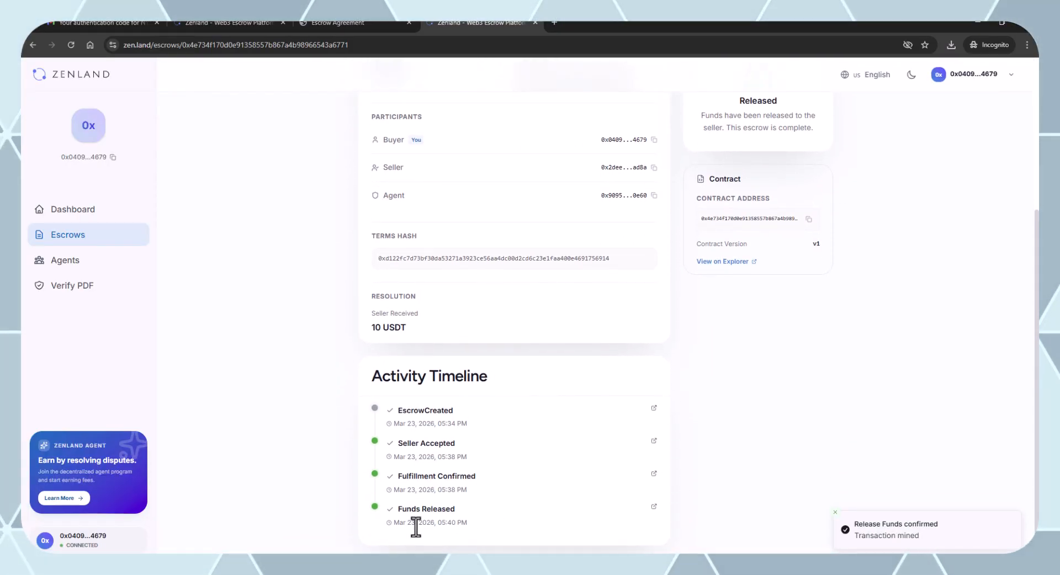
pyautogui.moveTo(397, 509); pyautogui.dragTo(445, 508)
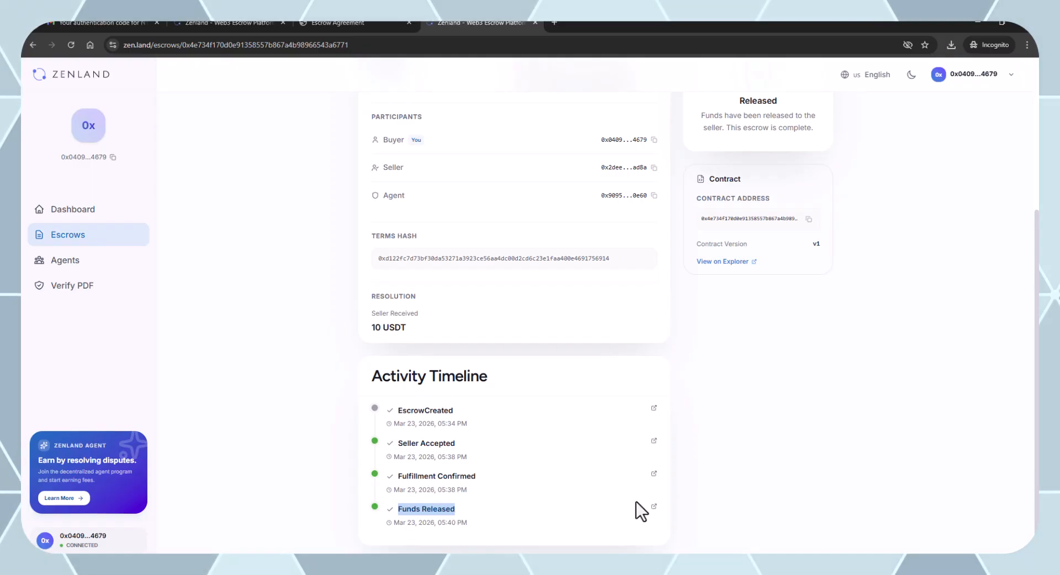
pyautogui.click(654, 508)
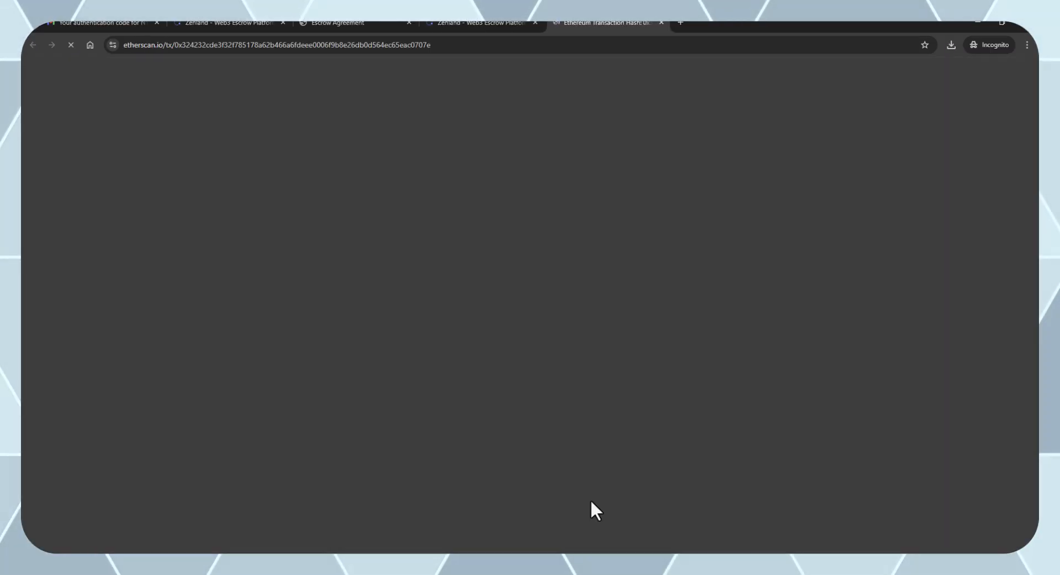
# Check the Etherscan transfer row showing 10 USDT ($10.00) sent from the escrow to the seller.
pyautogui.scroll(-2, 662, 400)
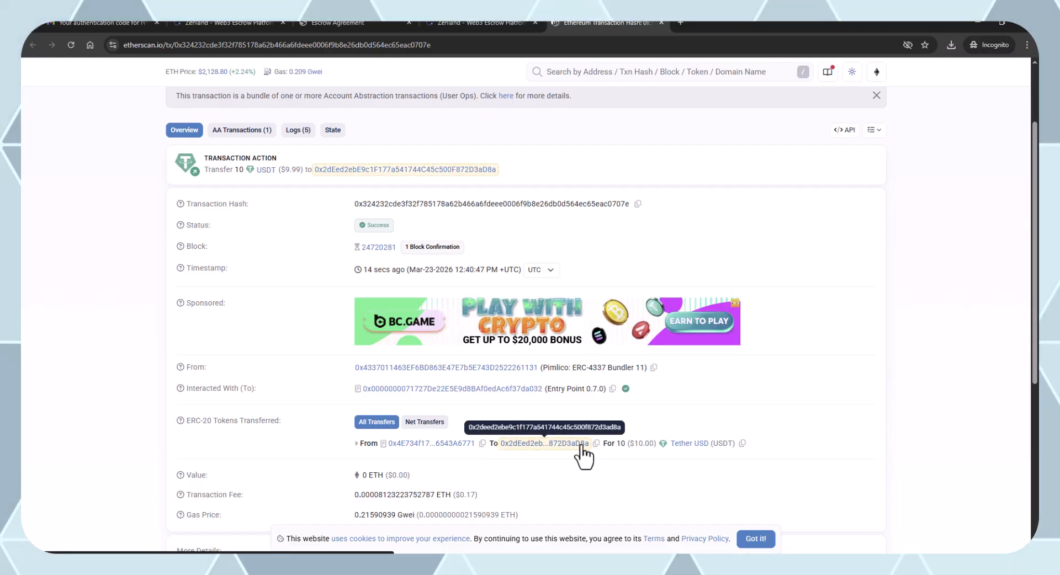
pyautogui.doubleClick(641, 443)
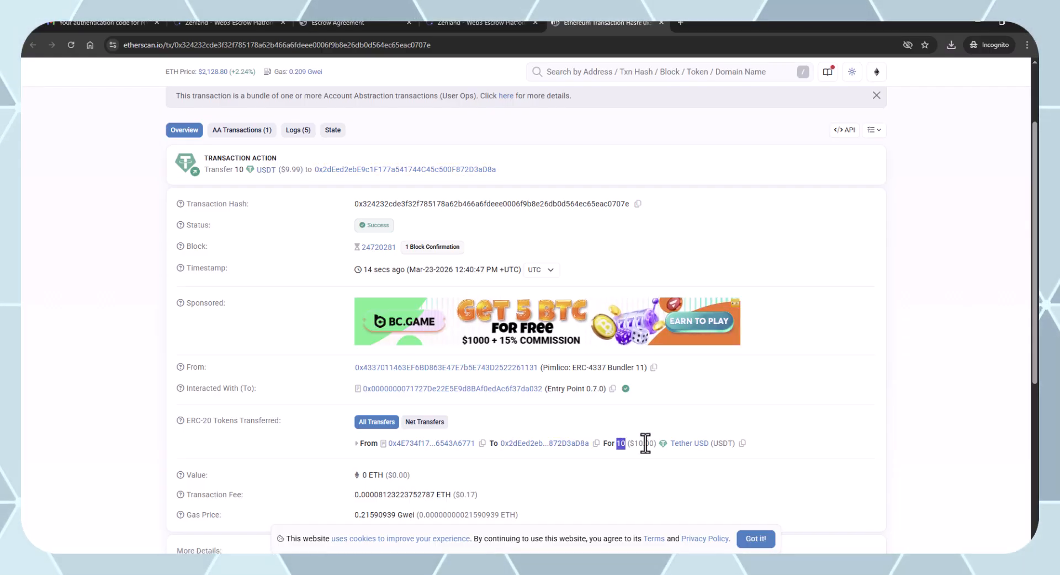
pyautogui.click(615, 501)
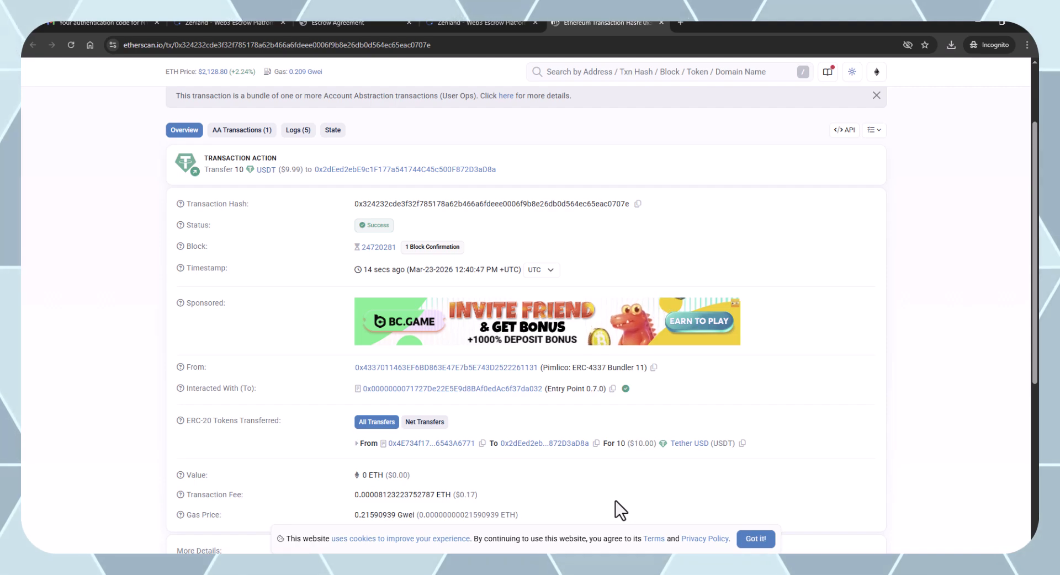
# Scroll the zen.land homepage to Protocol Statistics (16 escrows) and open the On-Chain Verified contract link.
pyautogui.click(454, 24)
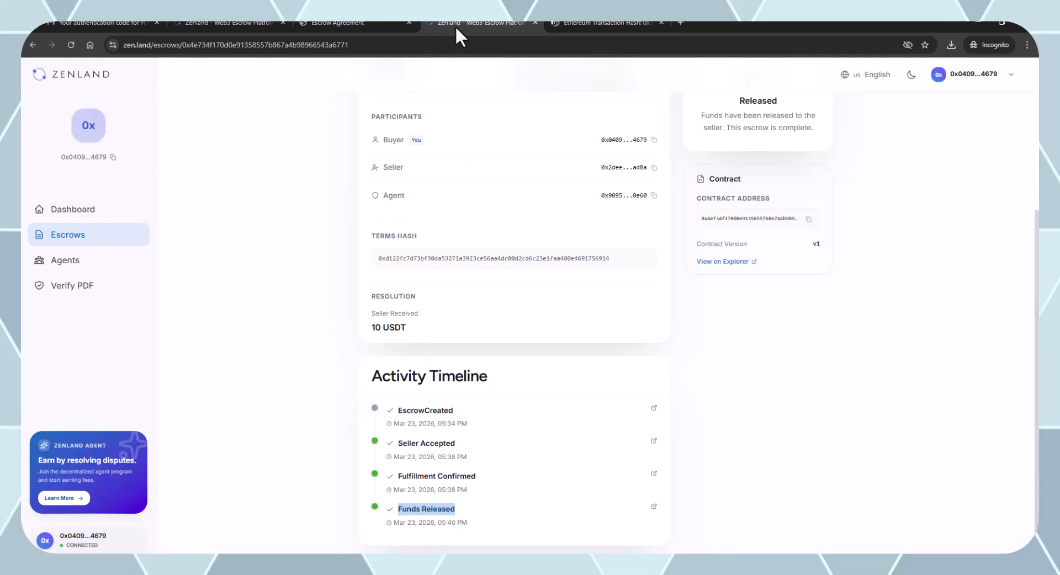
pyautogui.scroll(5, 516, 331)
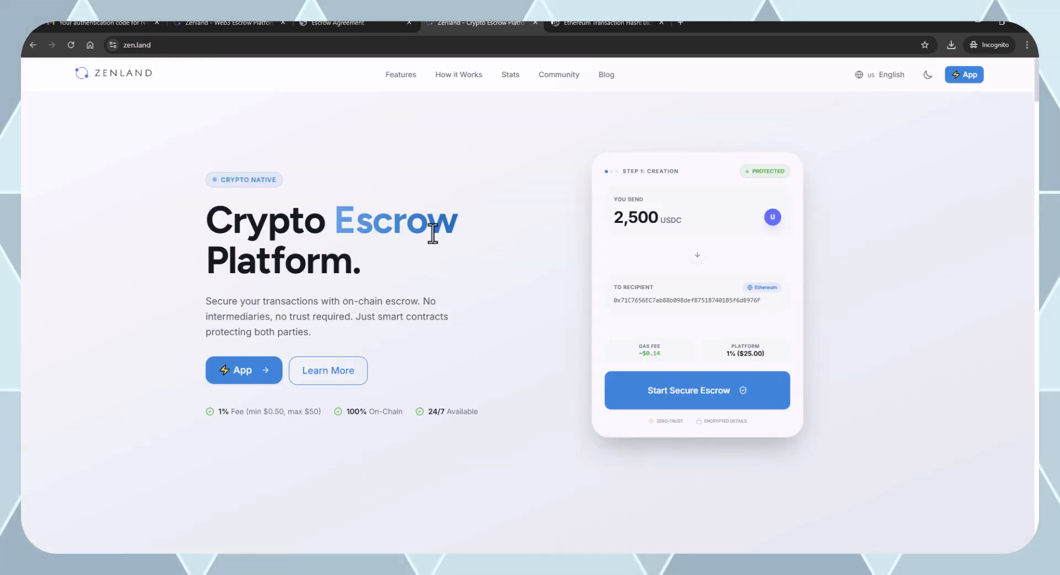
pyautogui.scroll(-8, 420, 310)
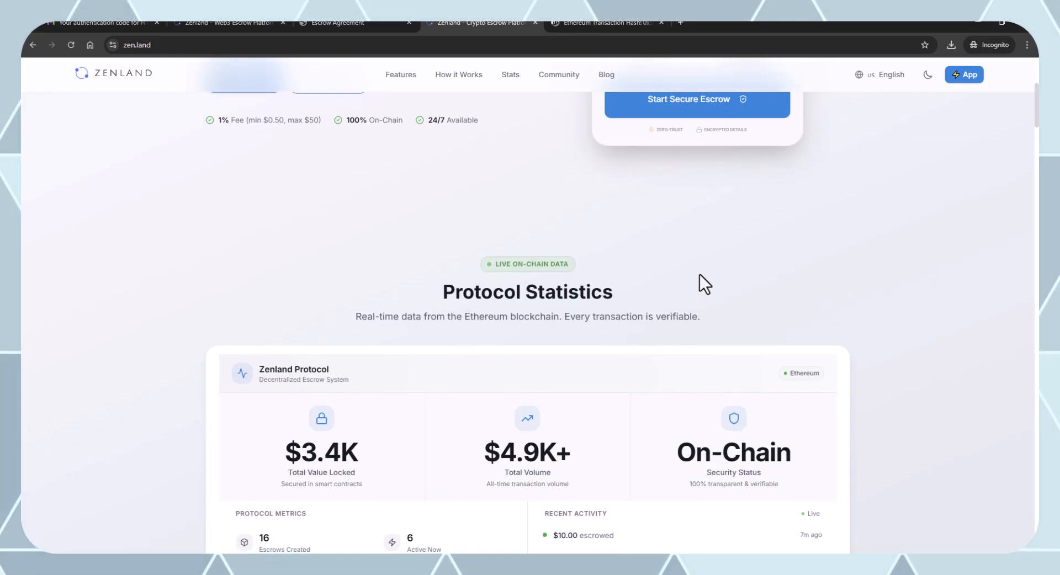
pyautogui.scroll(-4, 702, 280)
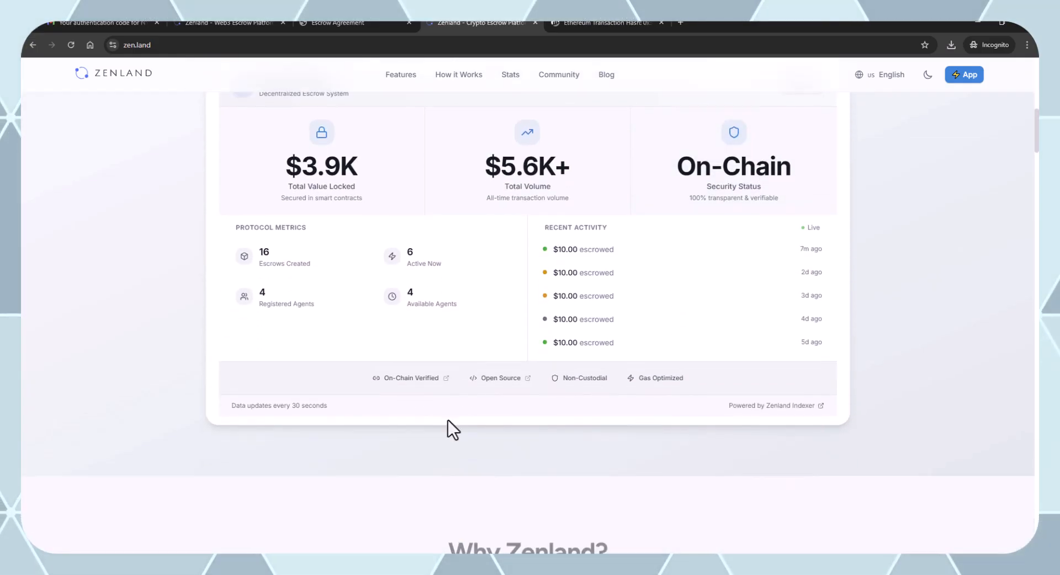
pyautogui.click(396, 374)
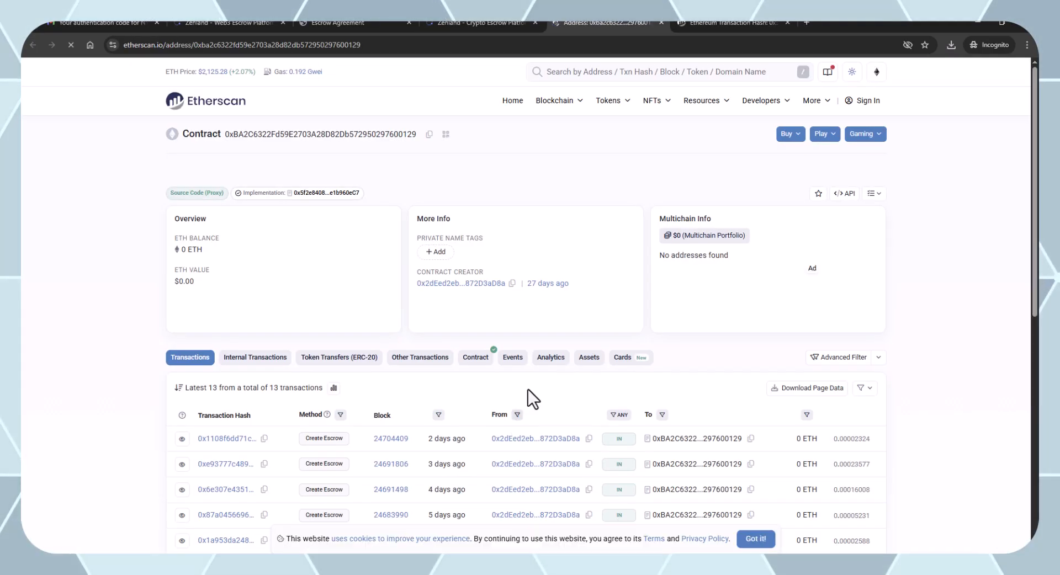
# View the contract's verified ERC1967Proxy source, then scroll back to Zenland's Crypto Escrow Platform hero.
pyautogui.click(473, 362)
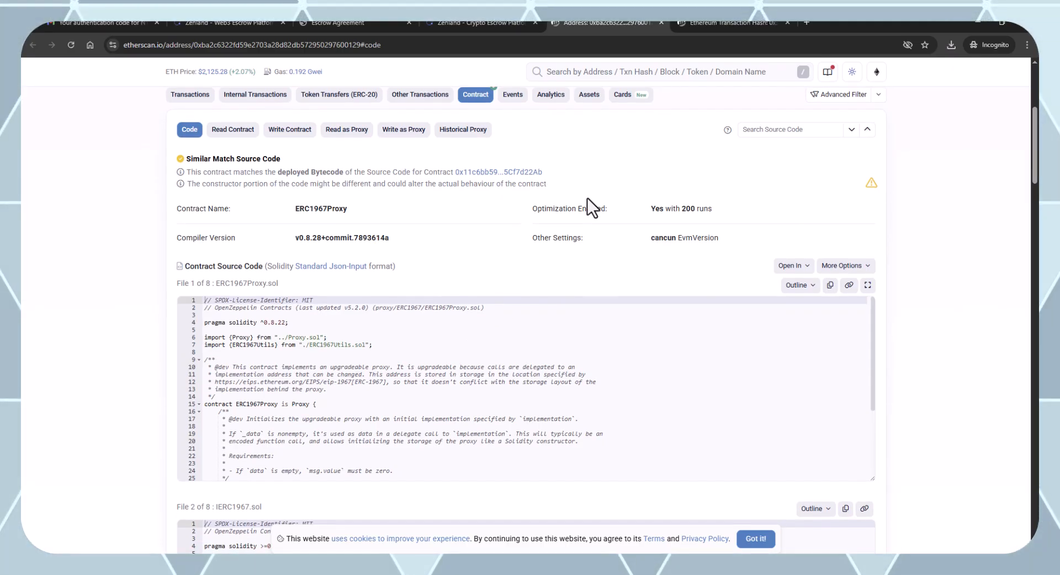
pyautogui.click(494, 22)
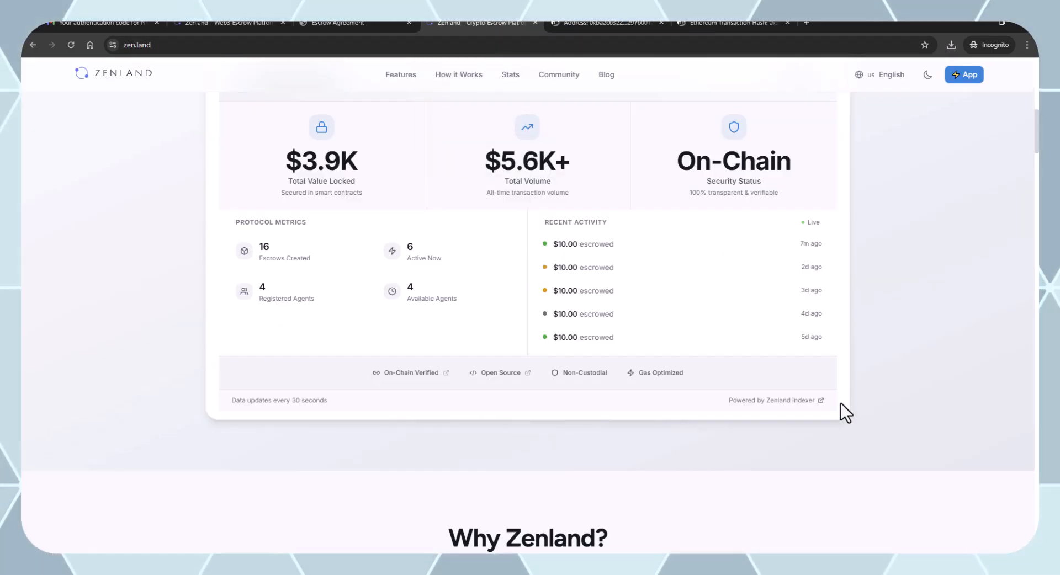
pyautogui.scroll(4, 799, 480)
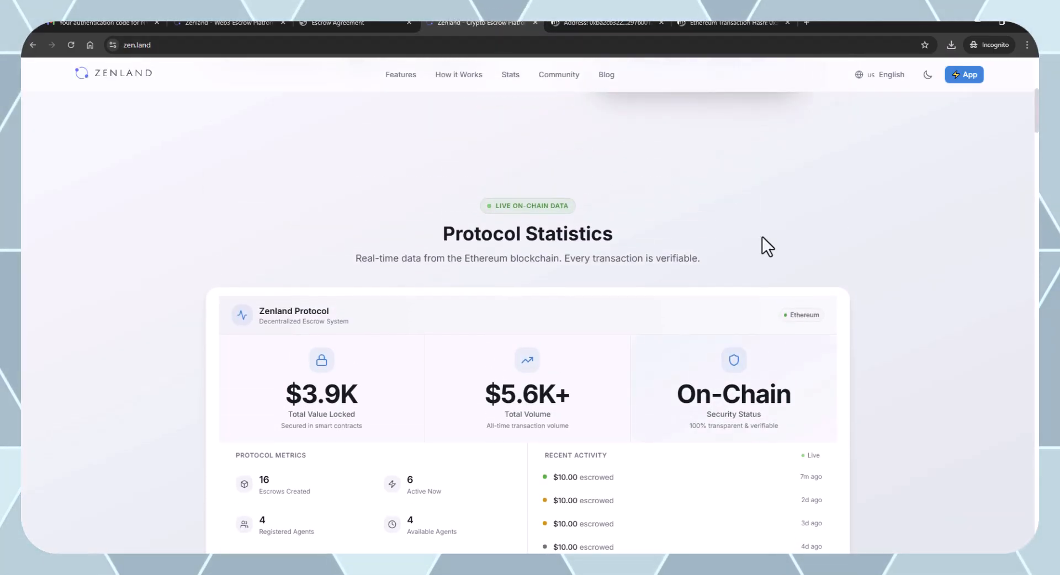
pyautogui.scroll(6, 673, 293)
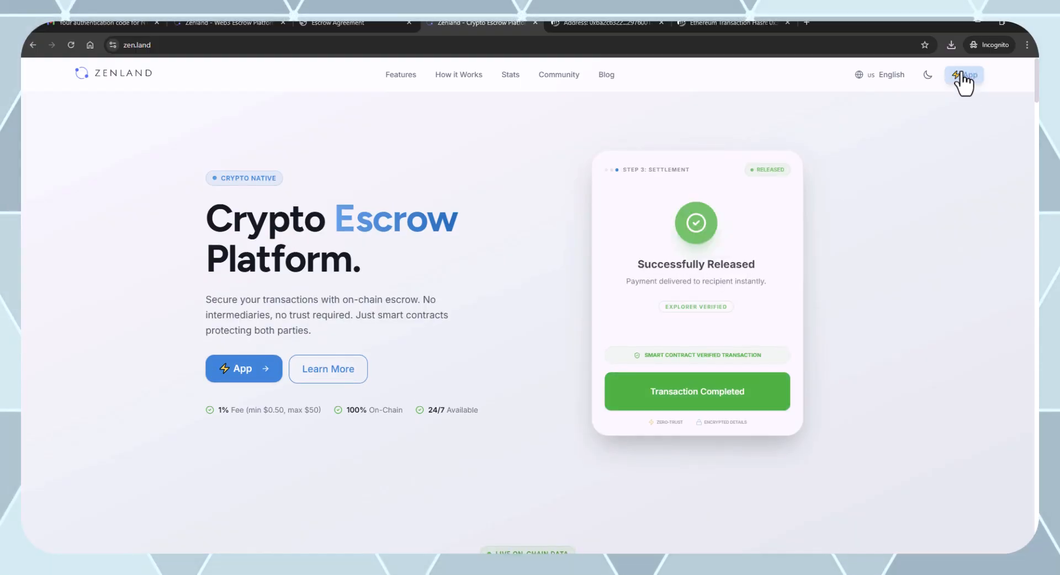